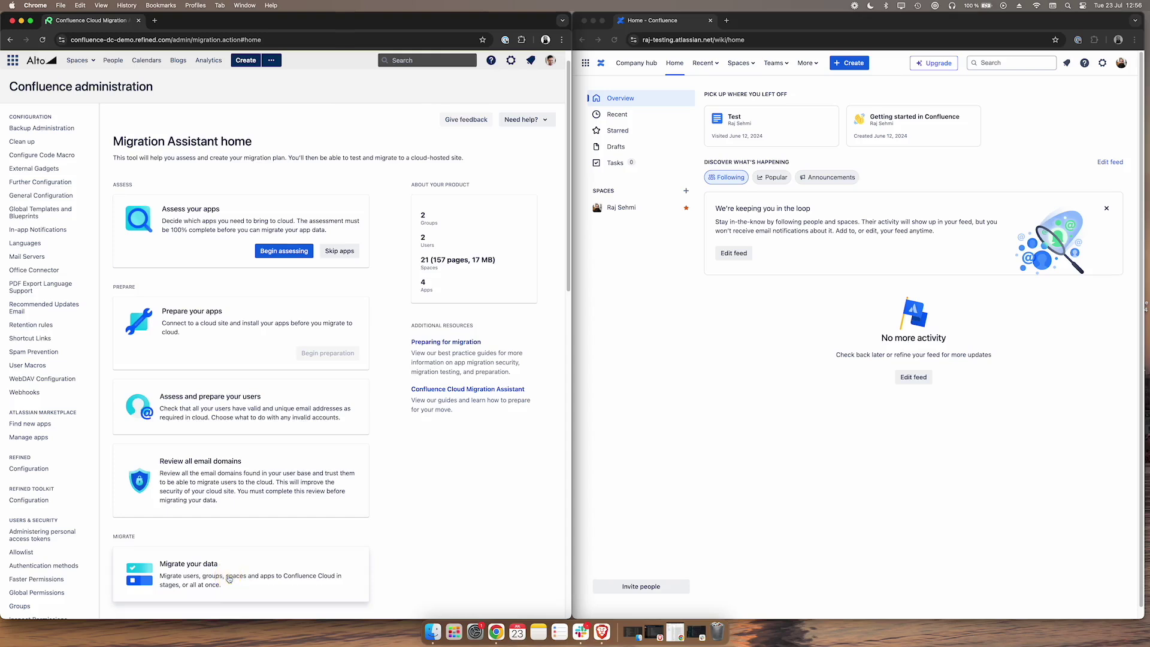
# Create a new migration, connect it to the verified cloud site, and proceed to choosing spaces
pyautogui.click(229, 578)
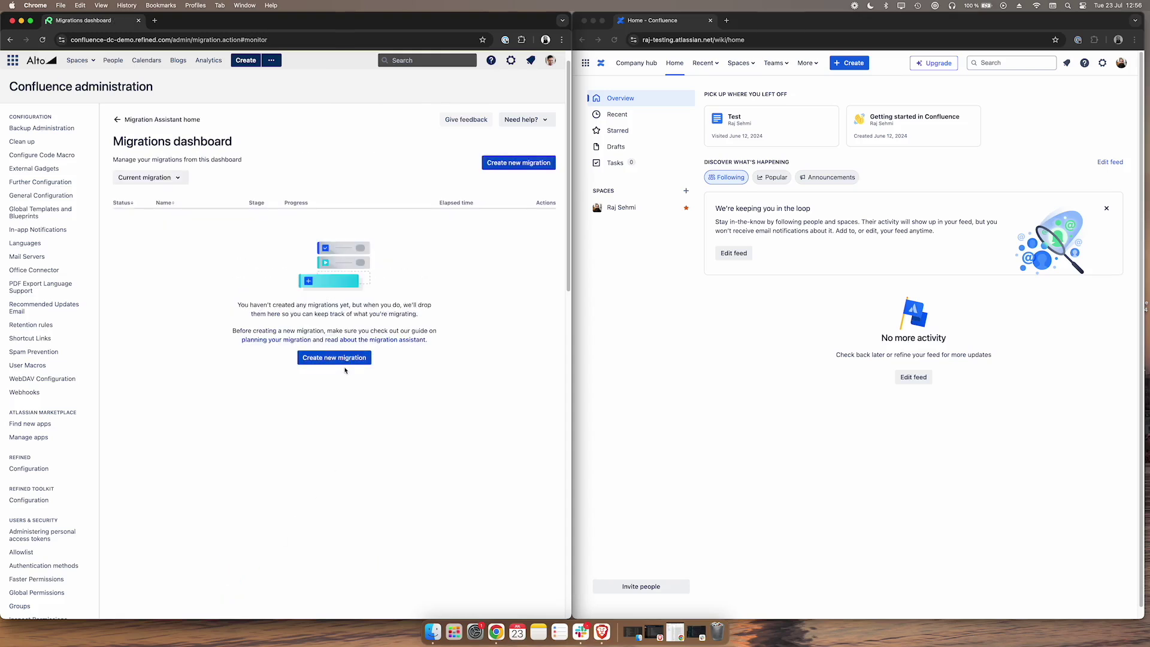
pyautogui.click(347, 362)
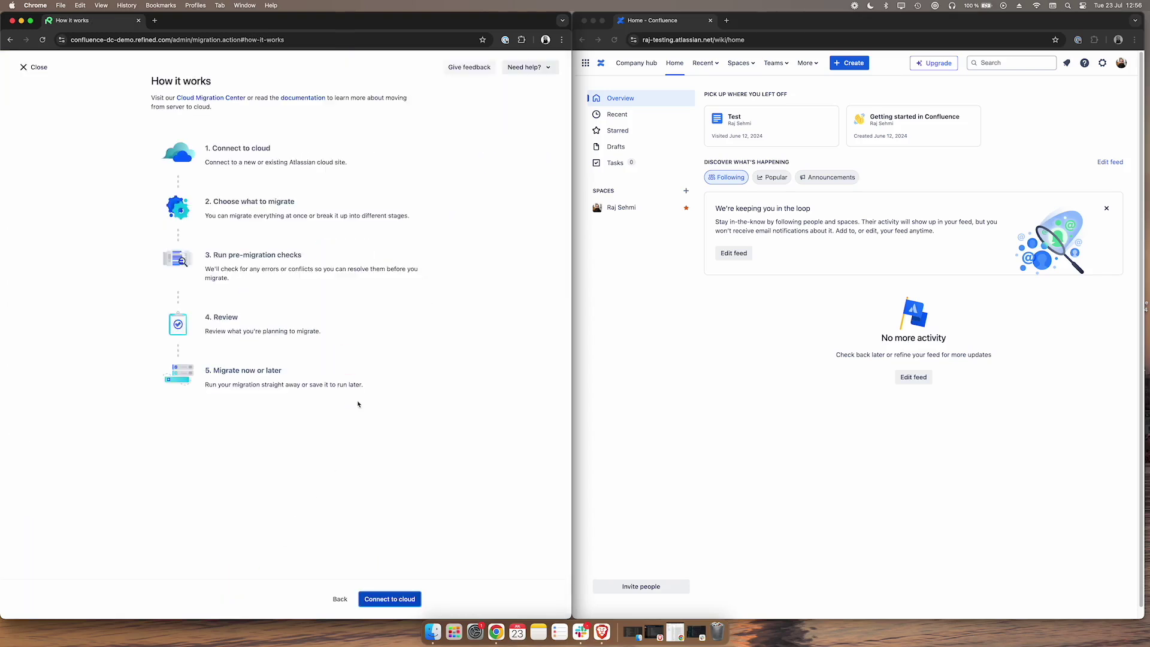
pyautogui.click(387, 600)
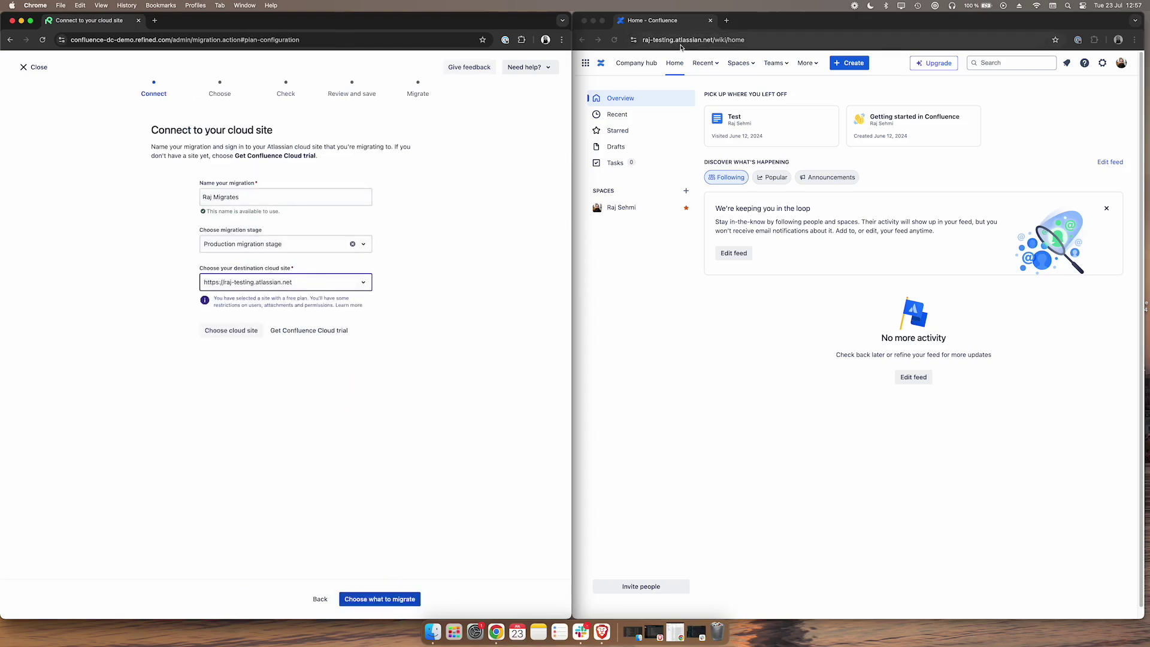
pyautogui.click(637, 40)
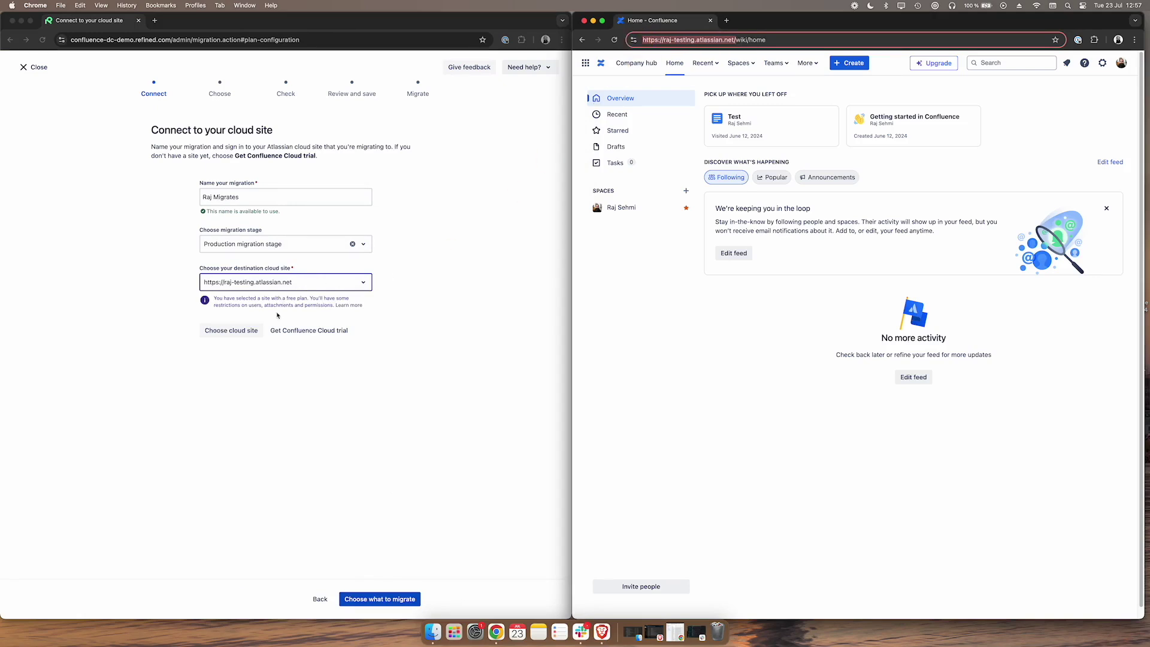
pyautogui.click(380, 599)
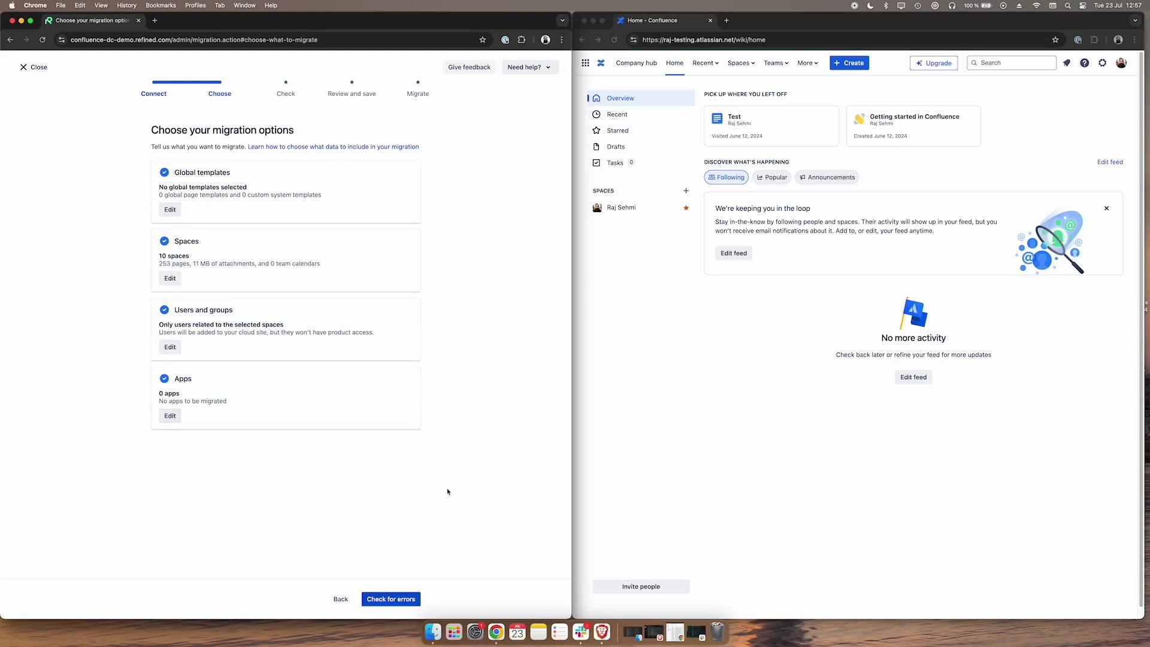
# Clear the pre-migration public access error by keeping spaces public, then review and run the migration now
pyautogui.click(395, 598)
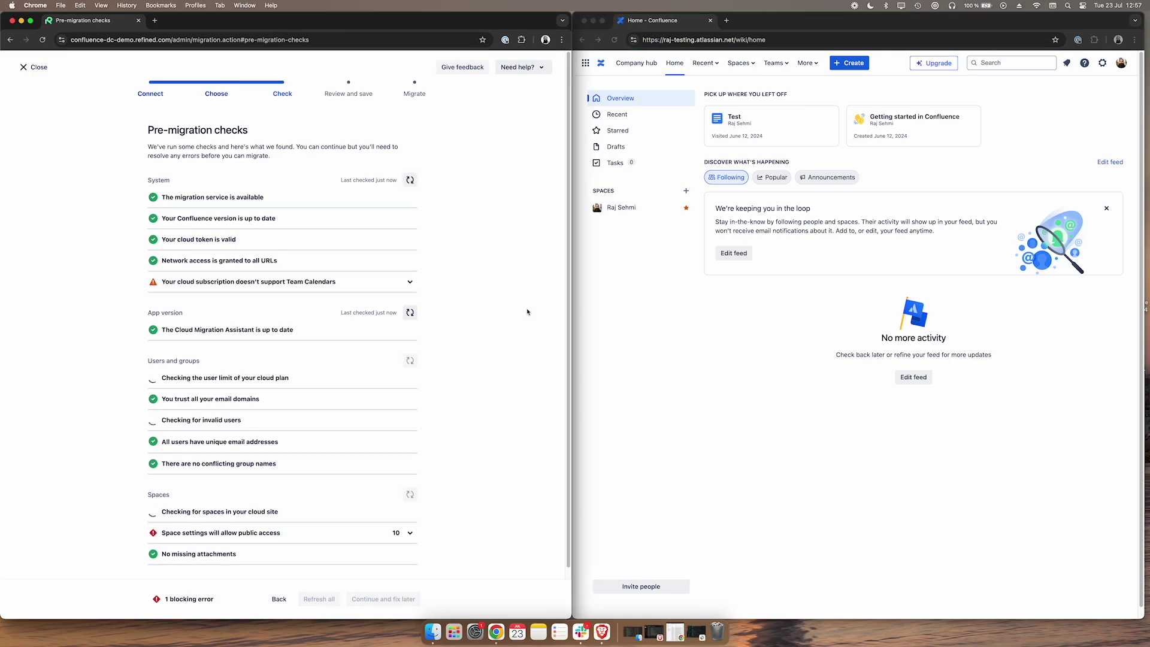
pyautogui.click(409, 524)
pyautogui.scroll(-5, 359, 521)
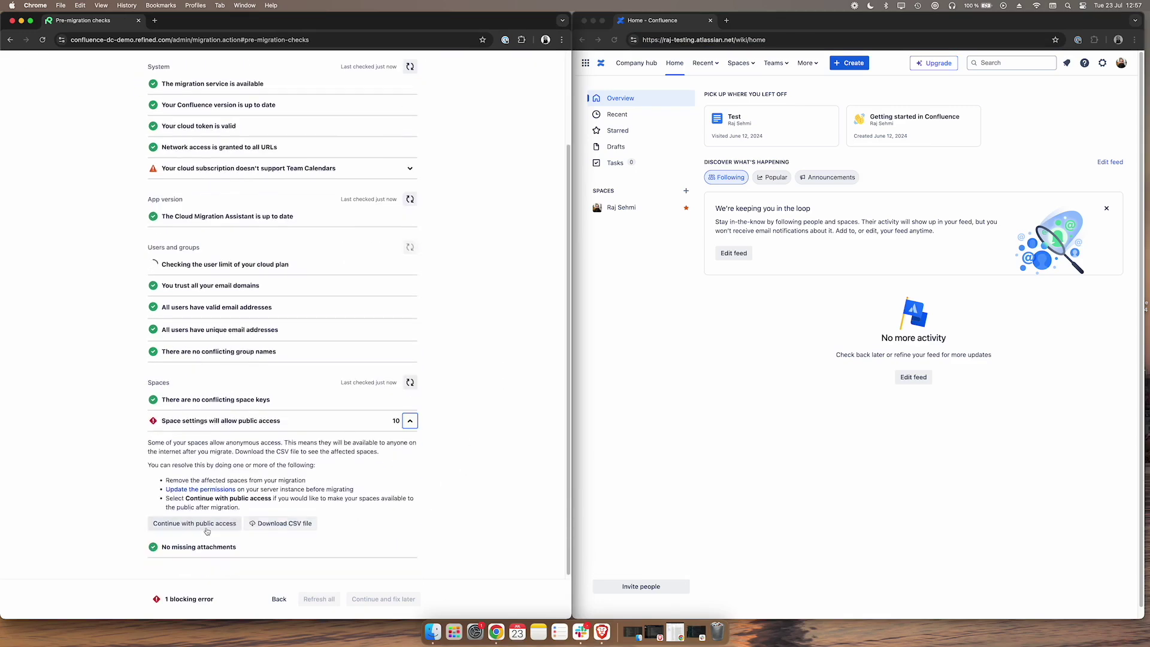
pyautogui.click(231, 525)
pyautogui.click(361, 170)
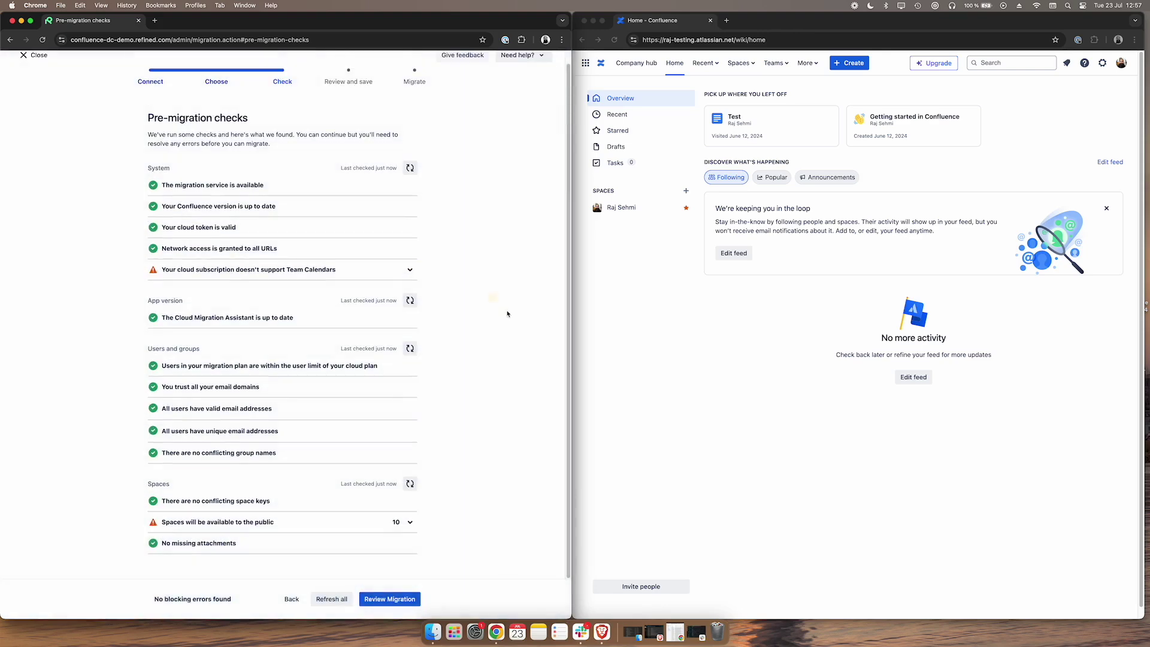
pyautogui.click(389, 599)
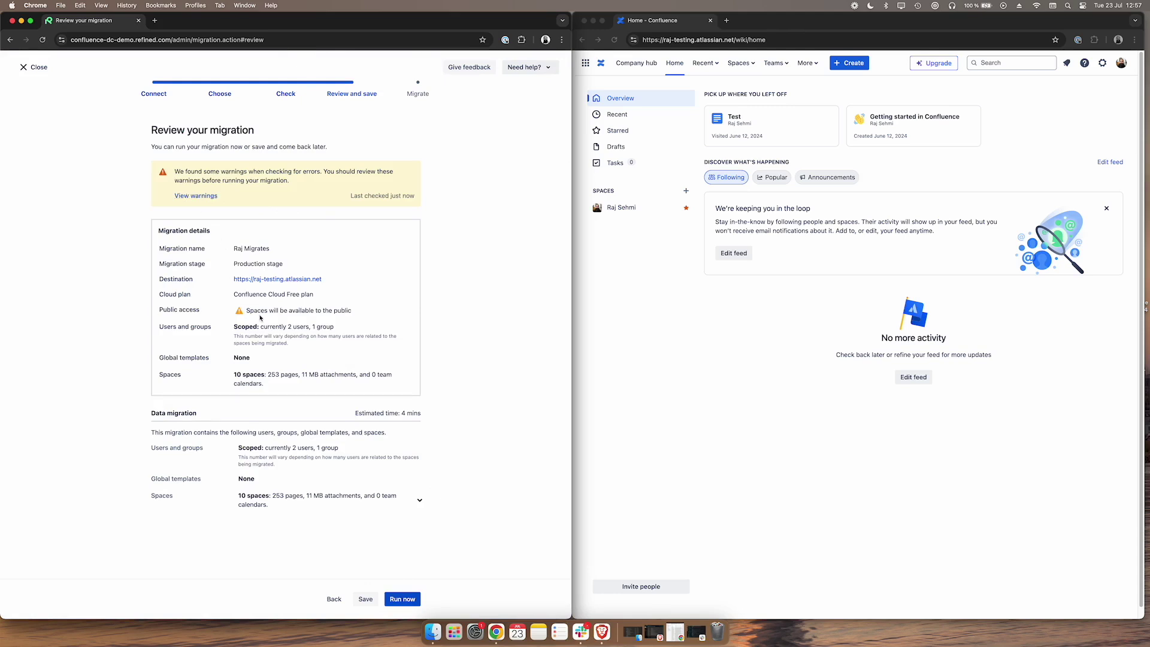
pyautogui.click(402, 599)
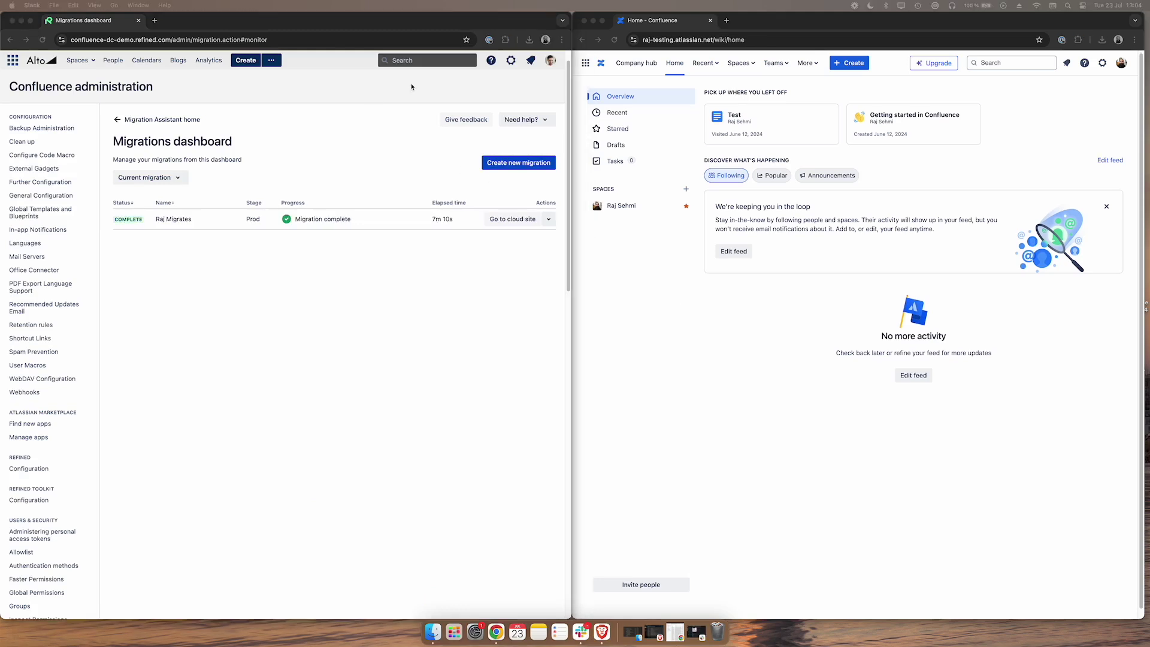
# Reload the cloud site and list all spaces to confirm the migrated spaces arrived
pyautogui.click(789, 25)
pyautogui.click(514, 22)
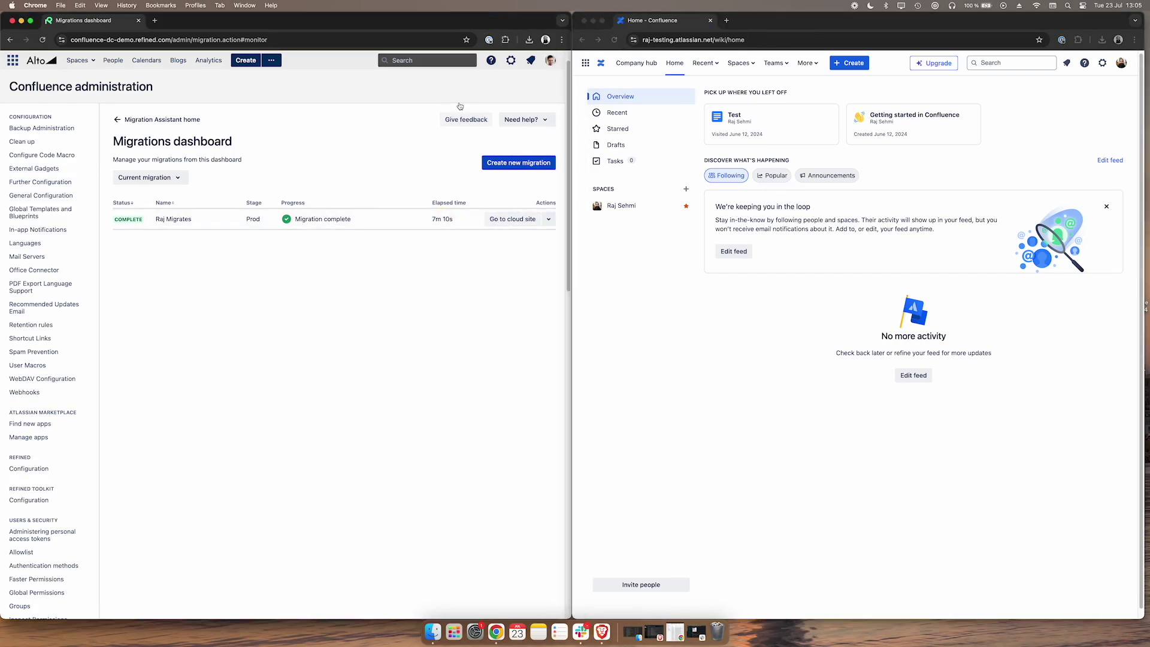
pyautogui.click(614, 39)
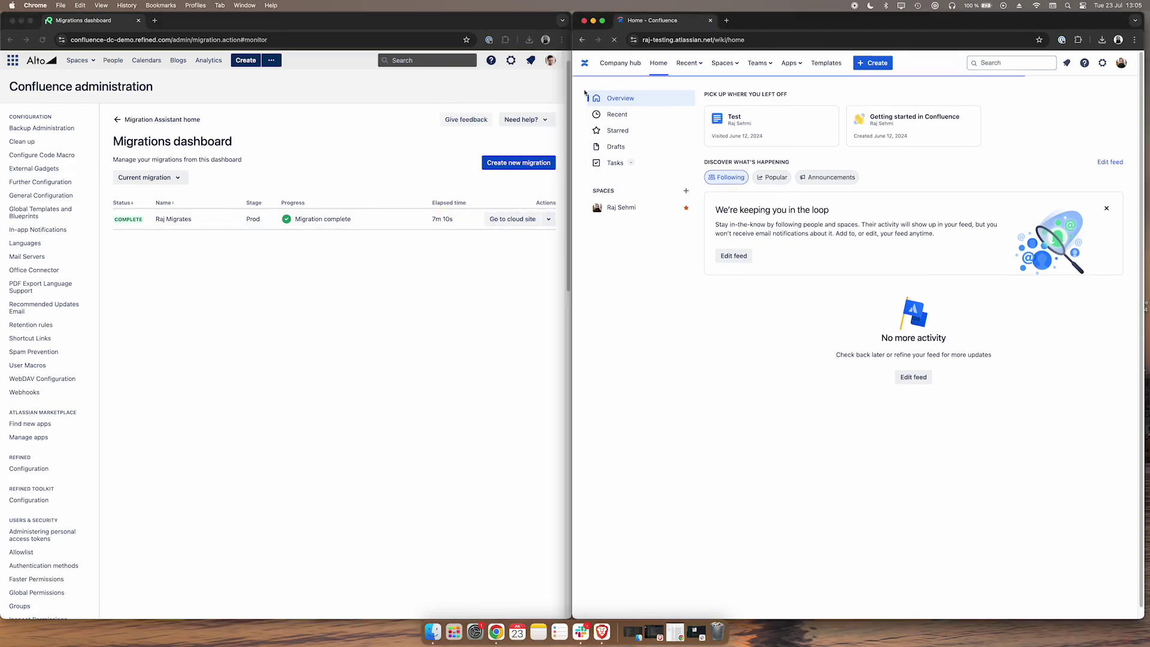
pyautogui.click(740, 63)
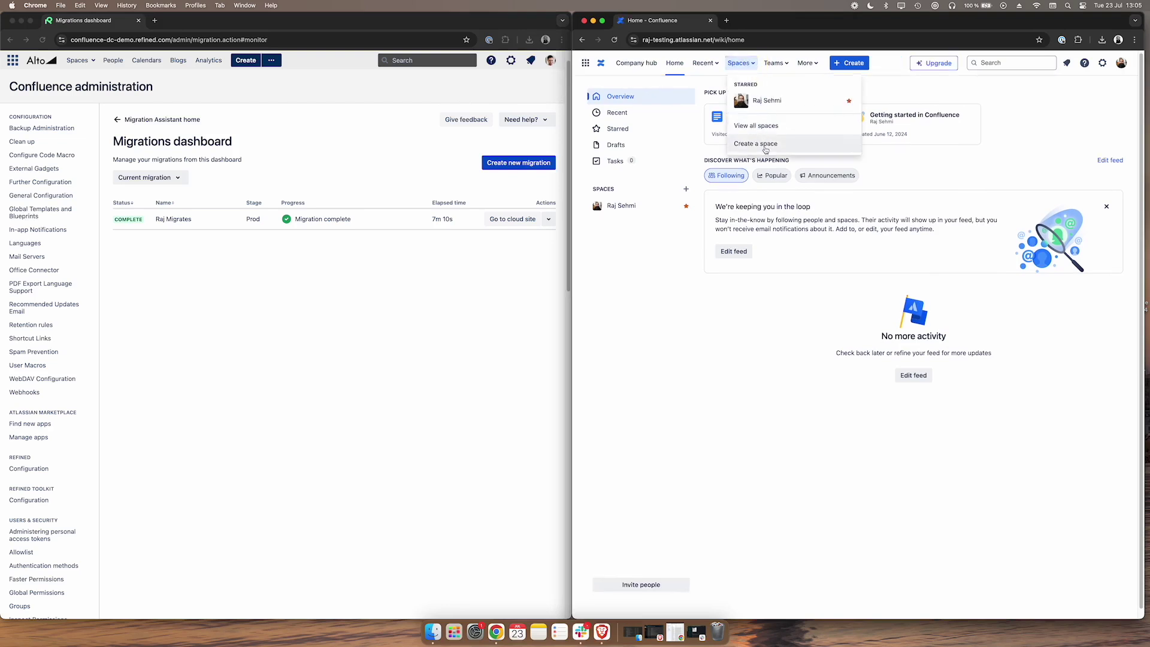
pyautogui.click(782, 135)
# In the Data Center window, go to Refined Administration from the admin gear menu
pyautogui.click(434, 186)
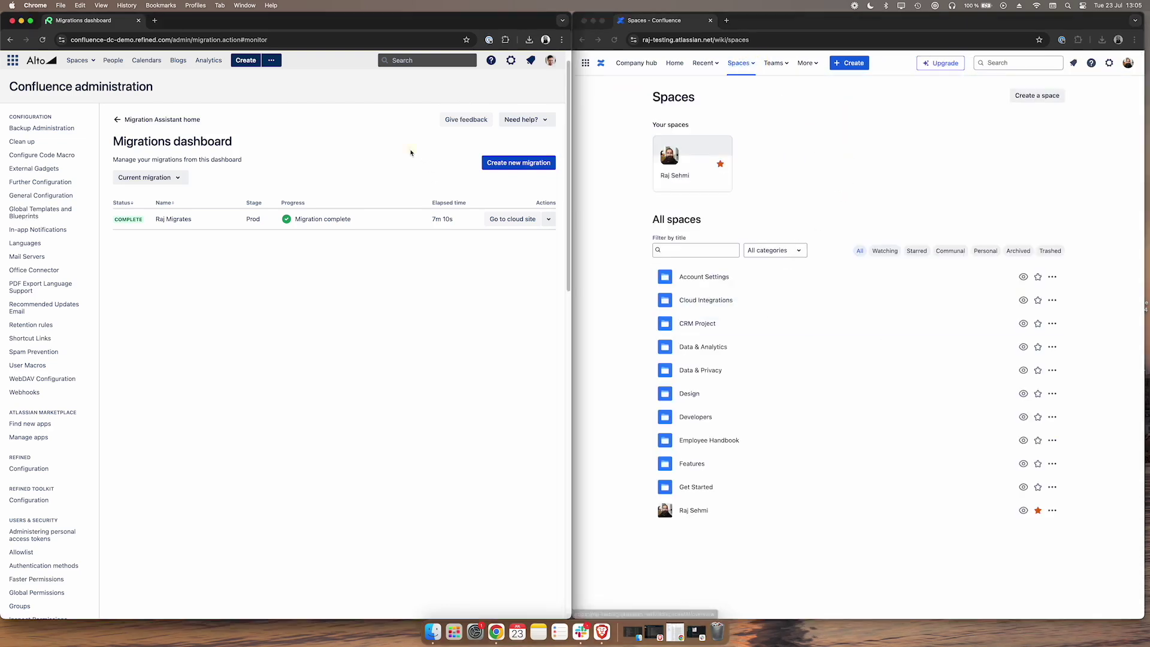
pyautogui.click(531, 60)
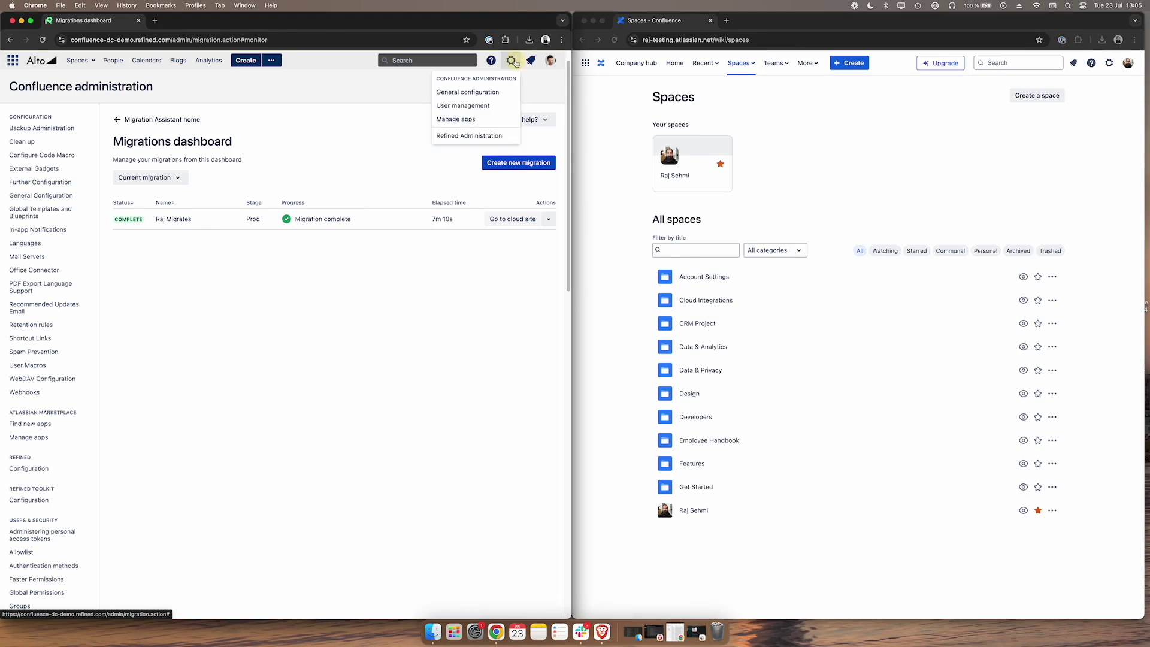
pyautogui.click(472, 134)
# On the cloud site, open the Refined app from the More > Apps menu
pyautogui.click(816, 64)
pyautogui.click(816, 65)
pyautogui.moveTo(818, 82)
pyautogui.click(871, 87)
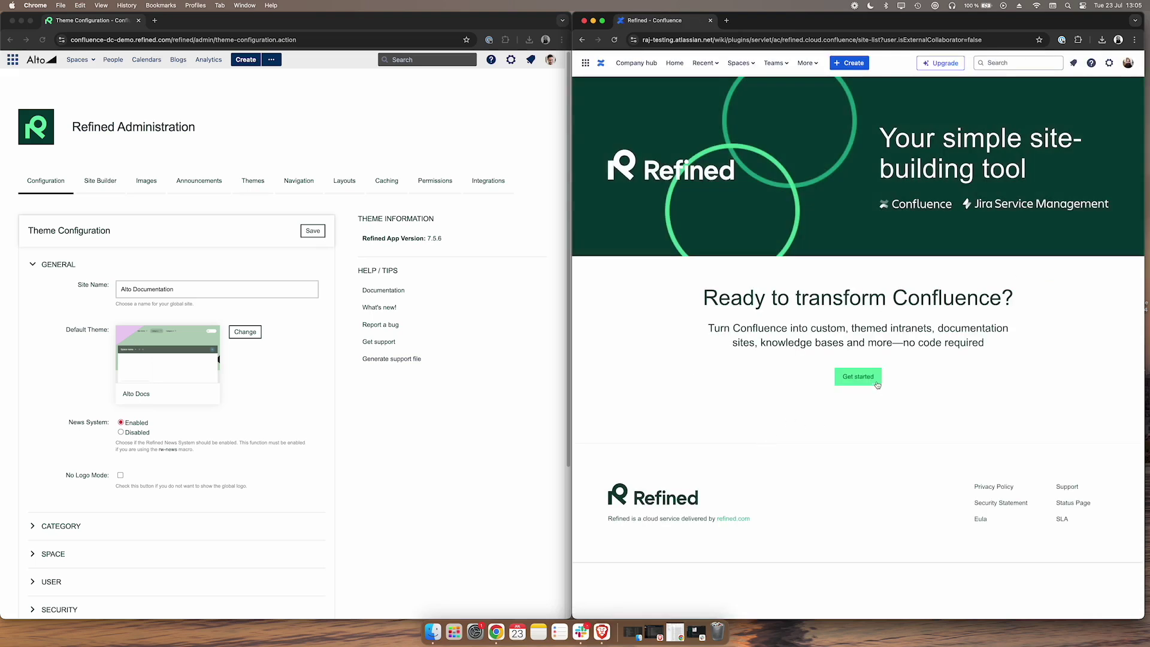
# In the Data Center Site Builder, expand ALTO DOCUMENTATION and start its migration to Cloud
pyautogui.click(291, 141)
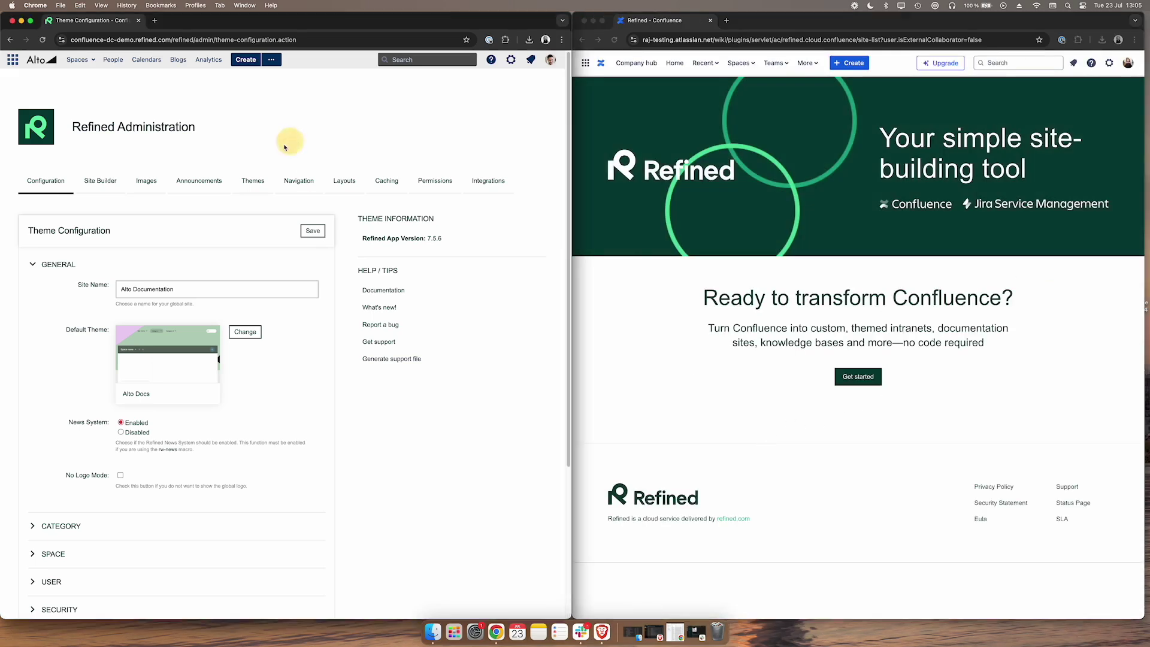
pyautogui.click(105, 181)
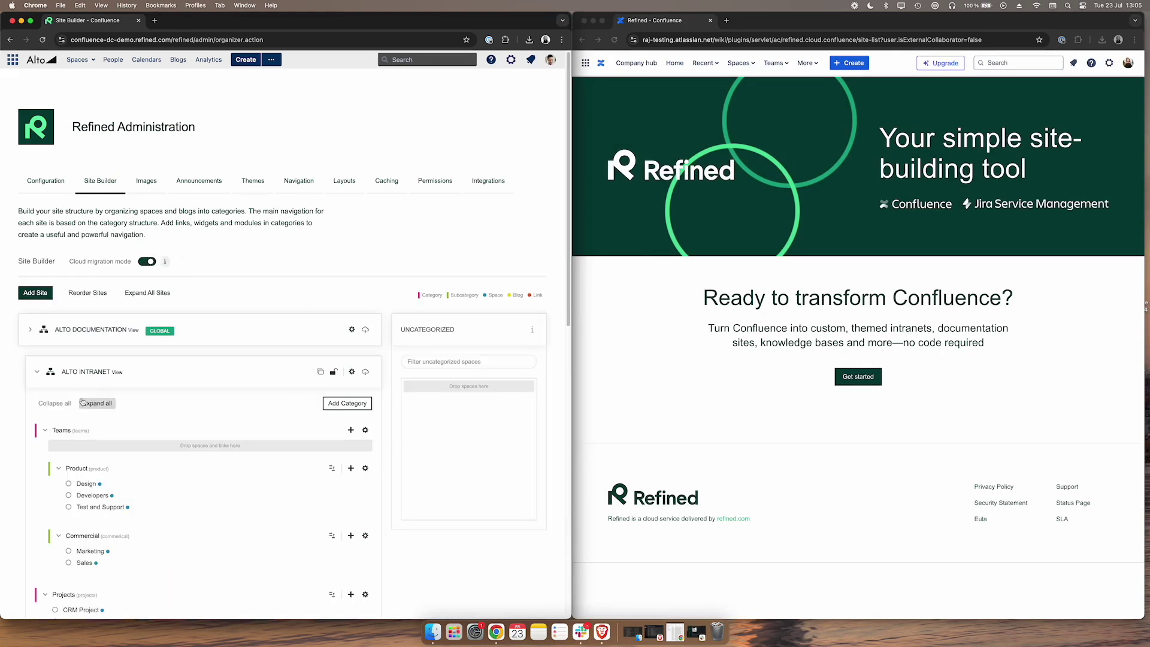
pyautogui.click(37, 371)
pyautogui.click(31, 330)
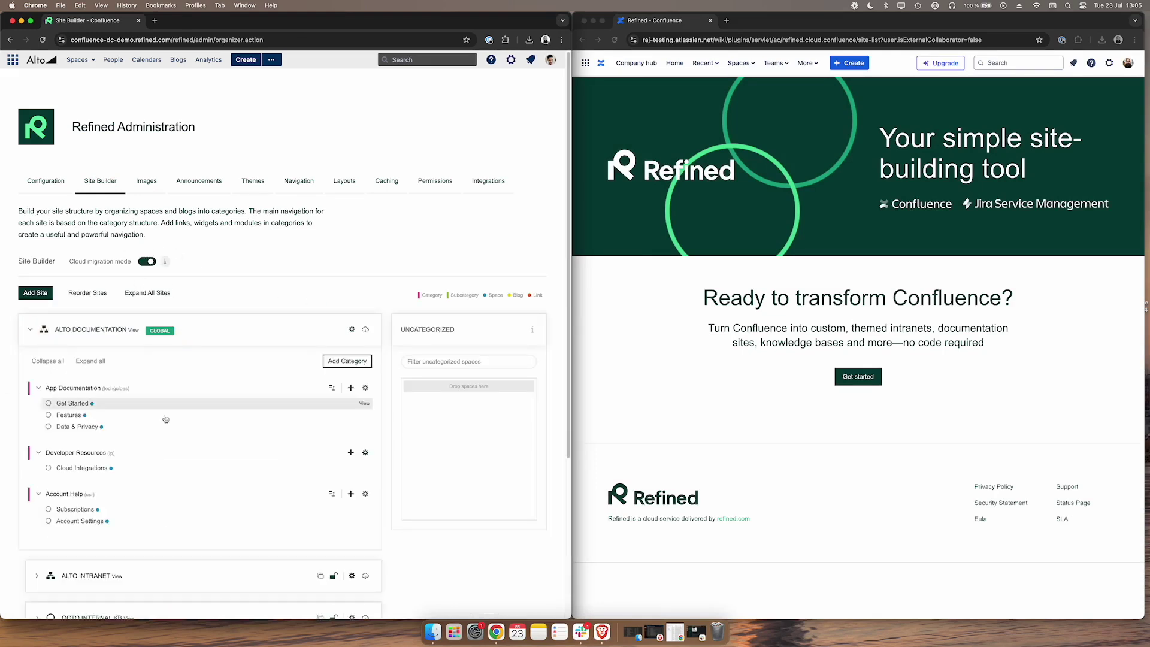
pyautogui.click(365, 330)
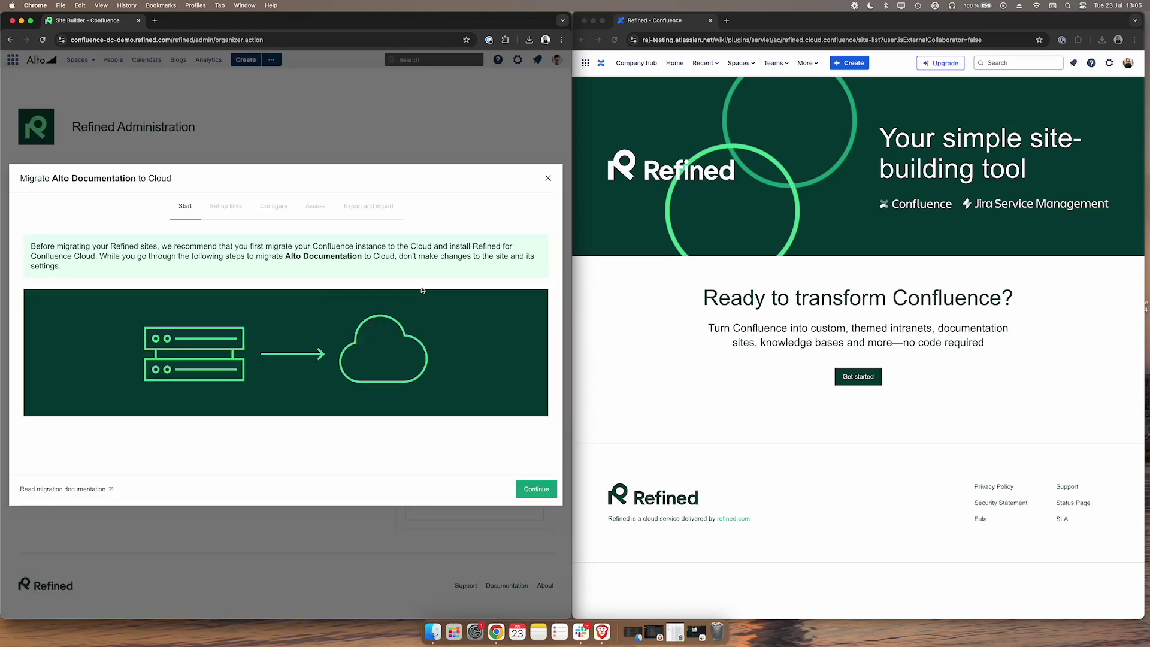
pyautogui.click(533, 492)
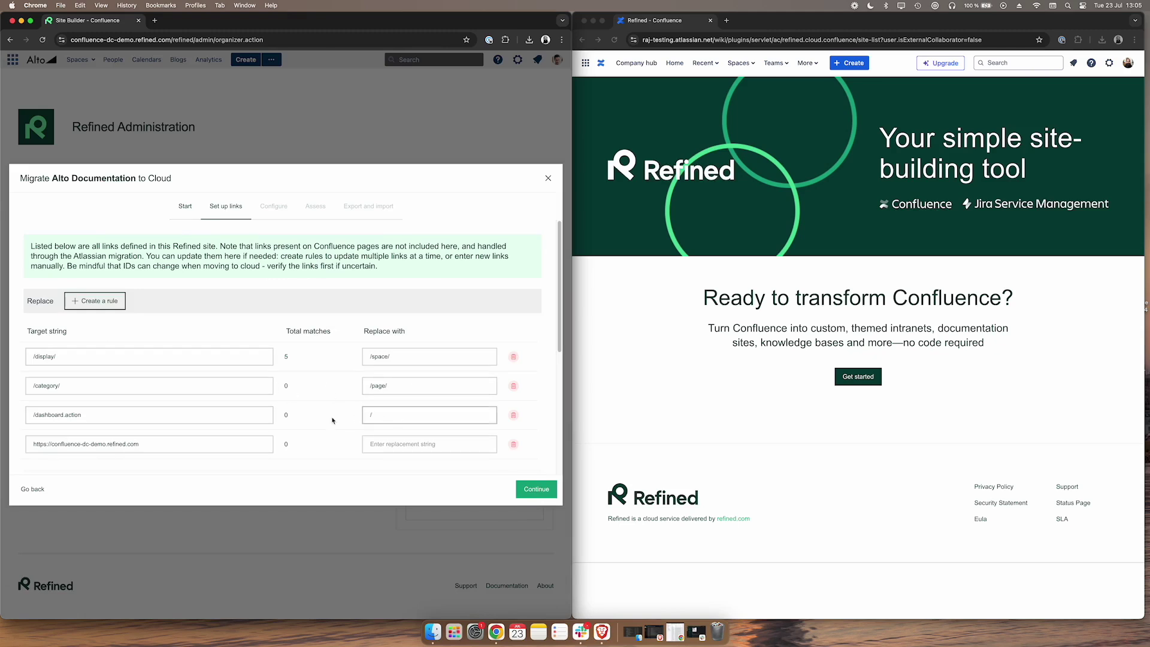
pyautogui.scroll(-5, 332, 421)
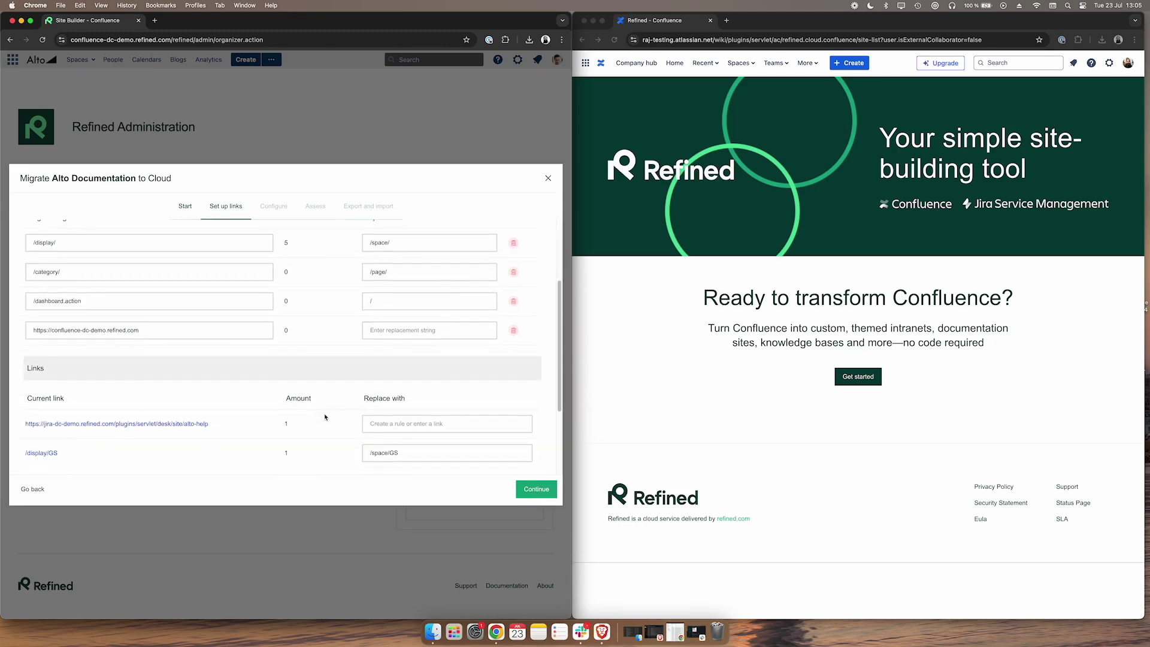
pyautogui.scroll(-4, 325, 418)
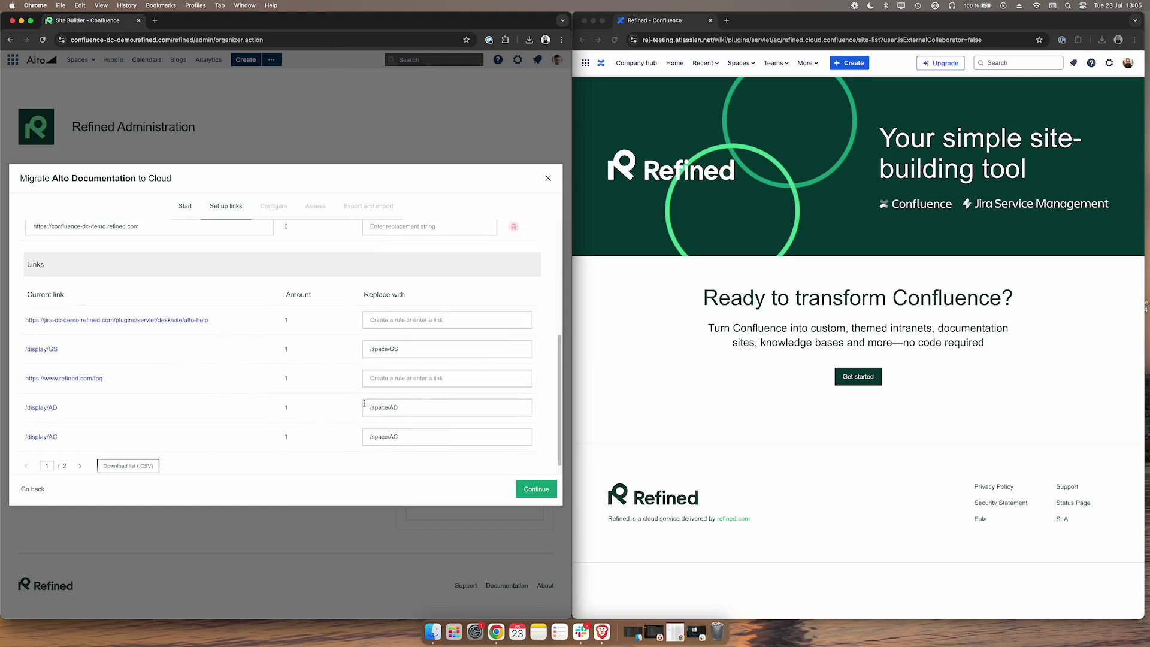
pyautogui.moveTo(116, 378); pyautogui.dragTo(25, 378)
pyautogui.press('super+c')
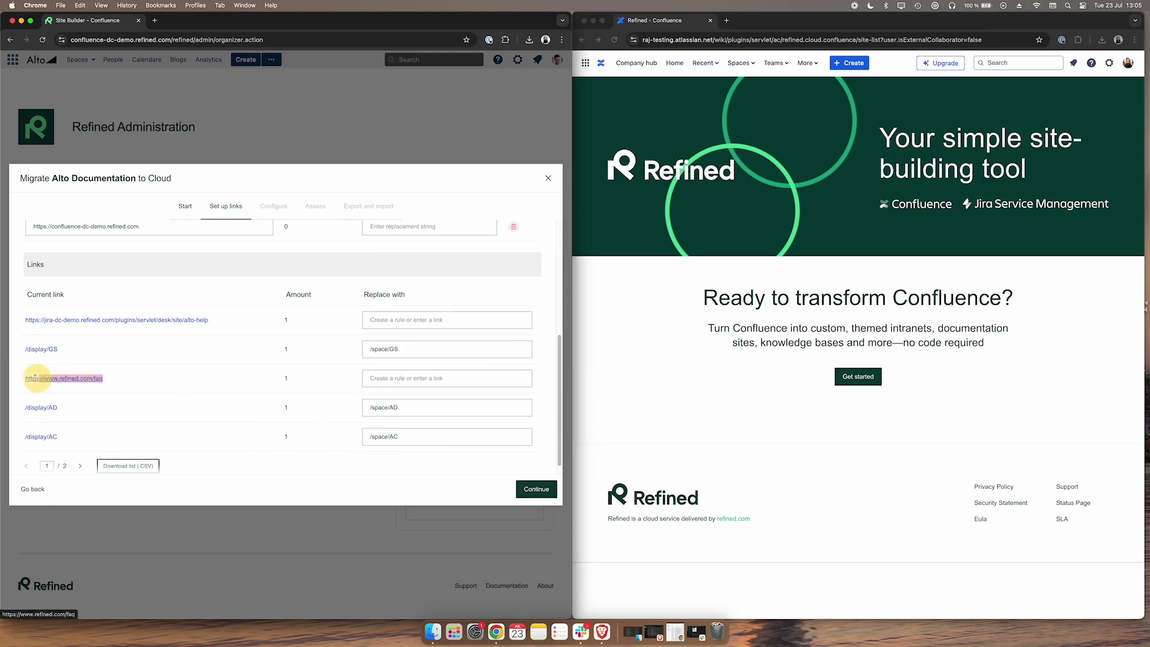
pyautogui.click(411, 375)
pyautogui.press('super+v')
pyautogui.scroll(-1, 234, 426)
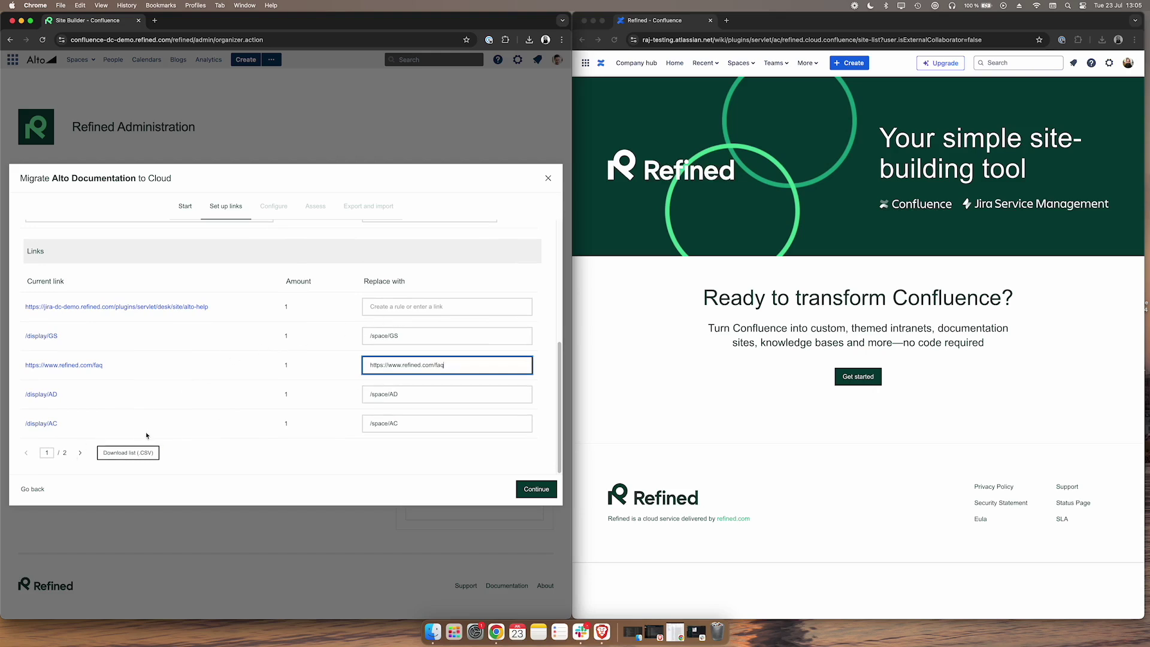
pyautogui.click(80, 454)
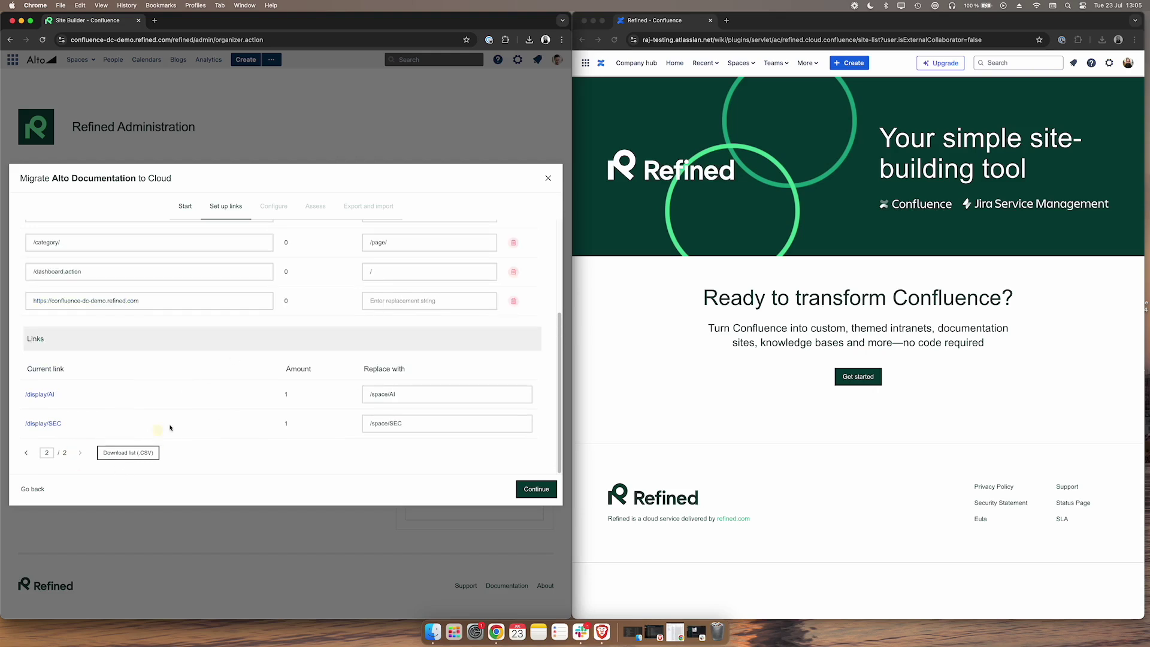
pyautogui.click(538, 487)
# Keep 'Replace unavailable modules when possible' for layout modules and continue to the assessment
pyautogui.click(180, 352)
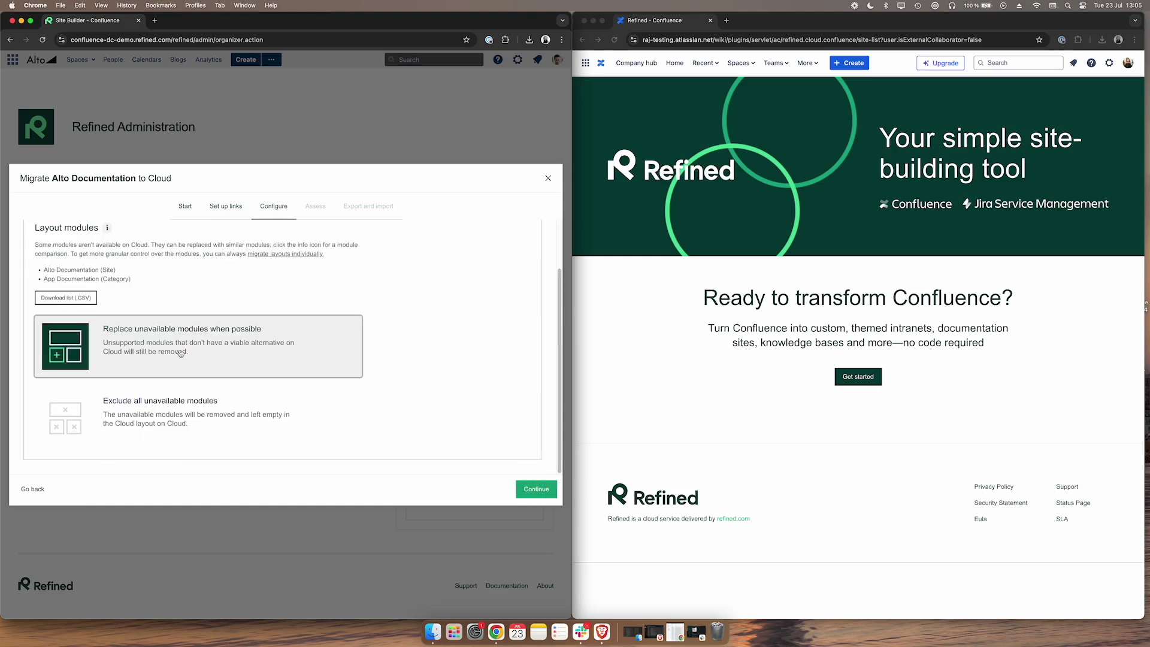
pyautogui.click(225, 427)
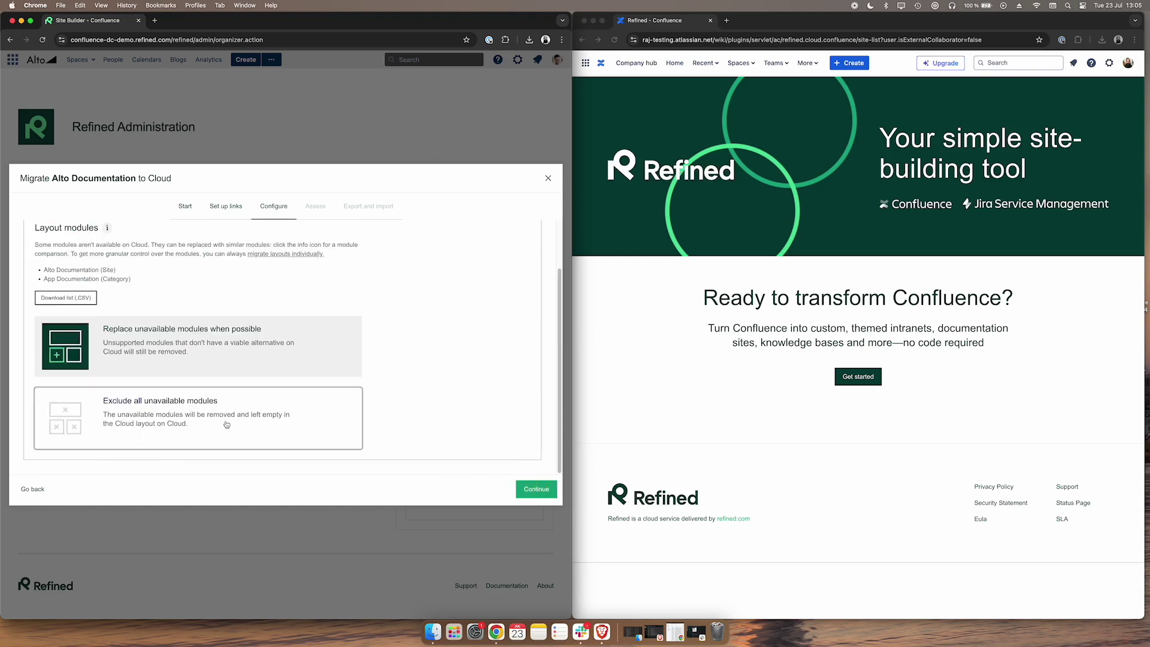
pyautogui.click(244, 368)
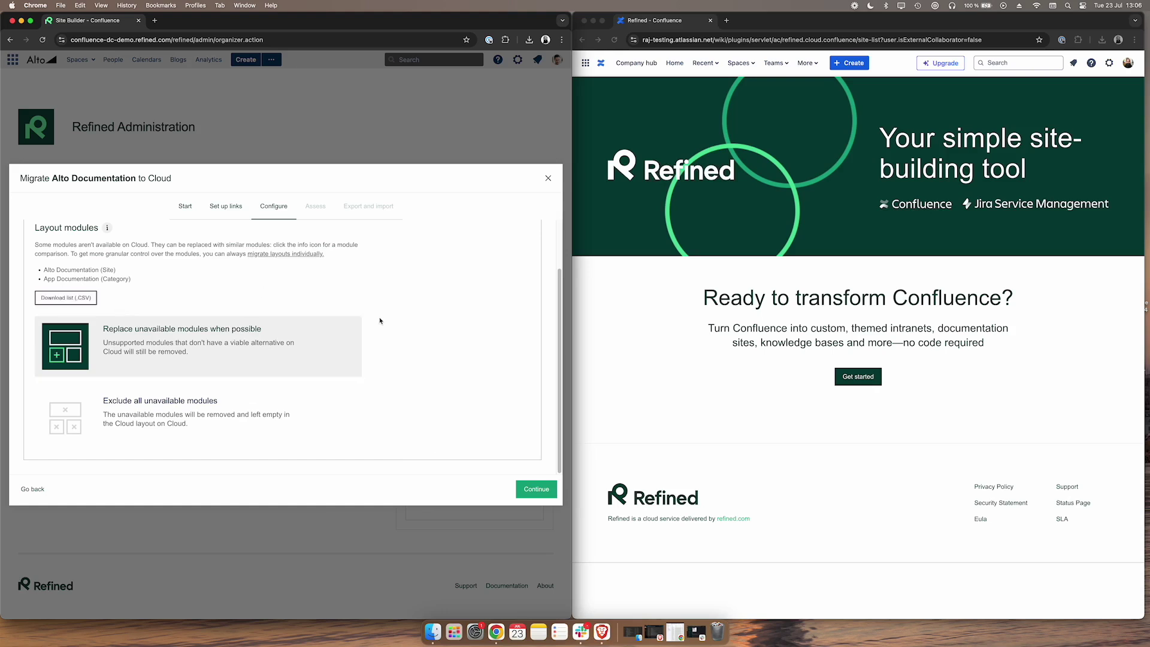
pyautogui.click(535, 489)
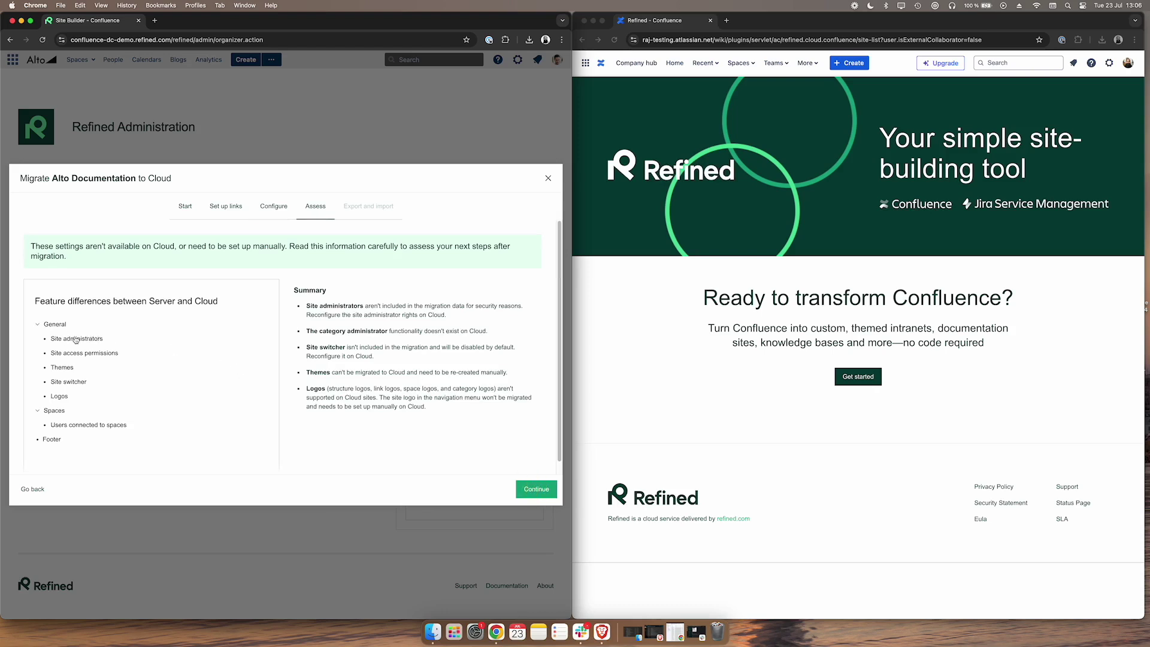
# Review the administrators, permissions, themes, site switcher, logos and footer differences, then continue
pyautogui.click(75, 340)
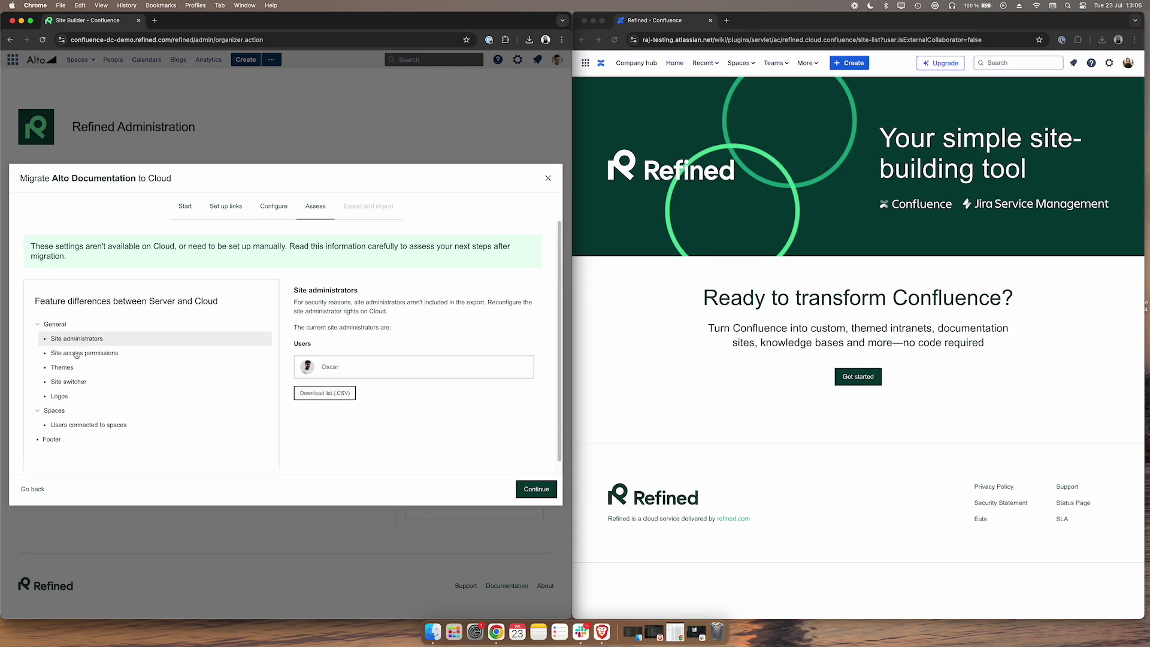
pyautogui.click(77, 355)
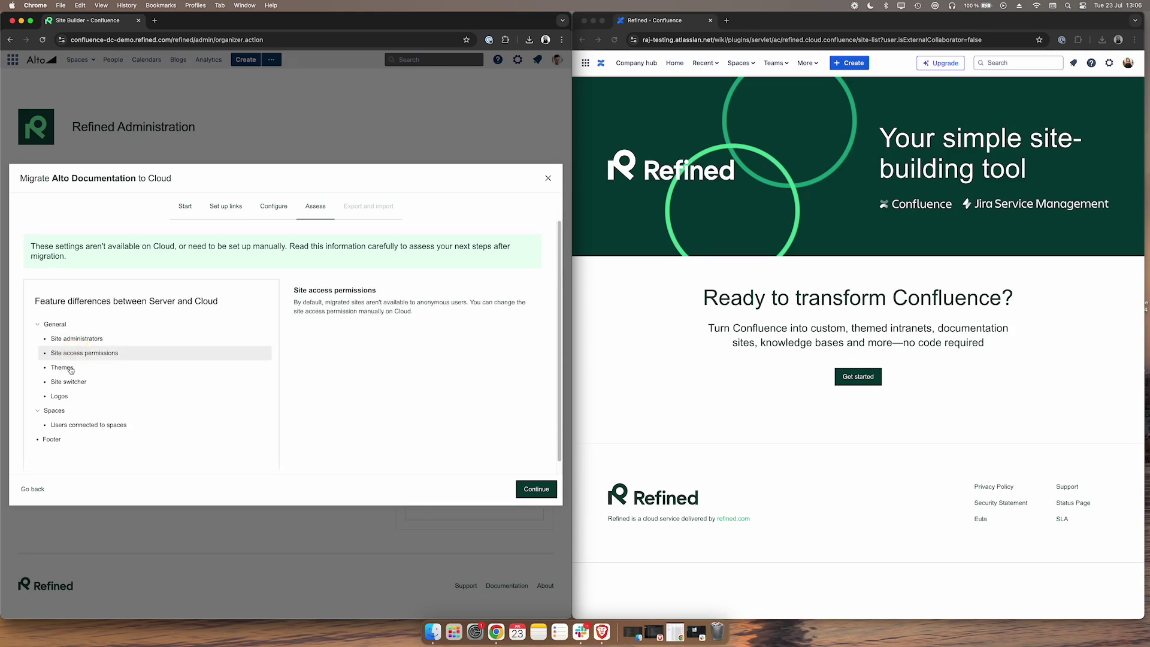
pyautogui.click(71, 369)
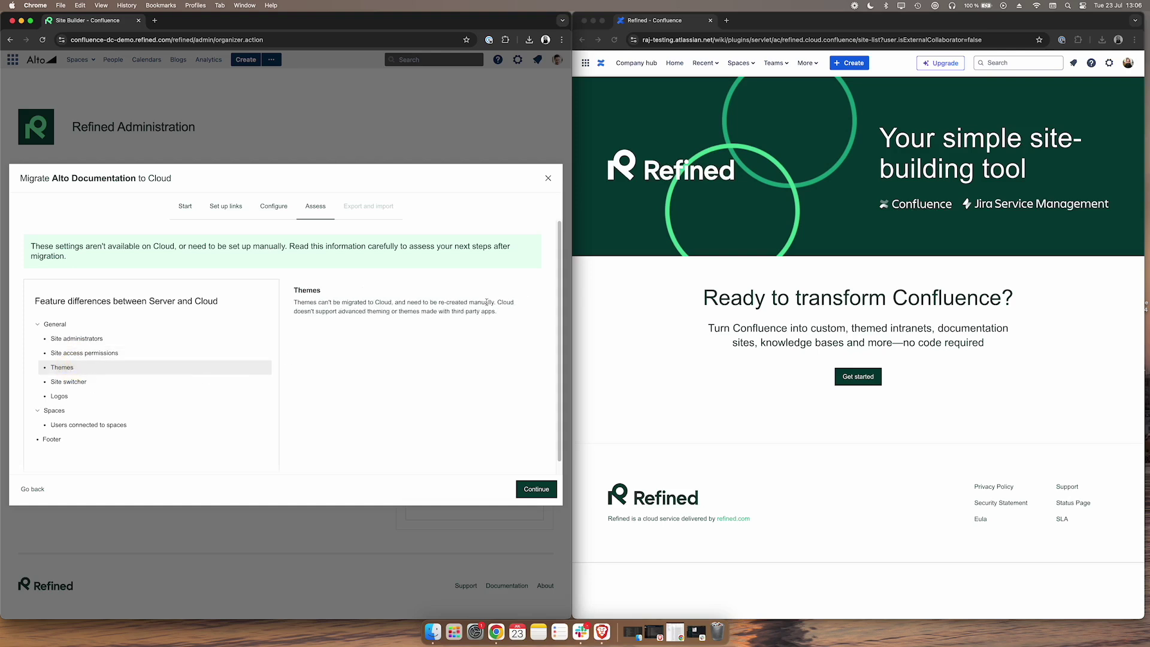
pyautogui.moveTo(496, 303); pyautogui.dragTo(281, 303)
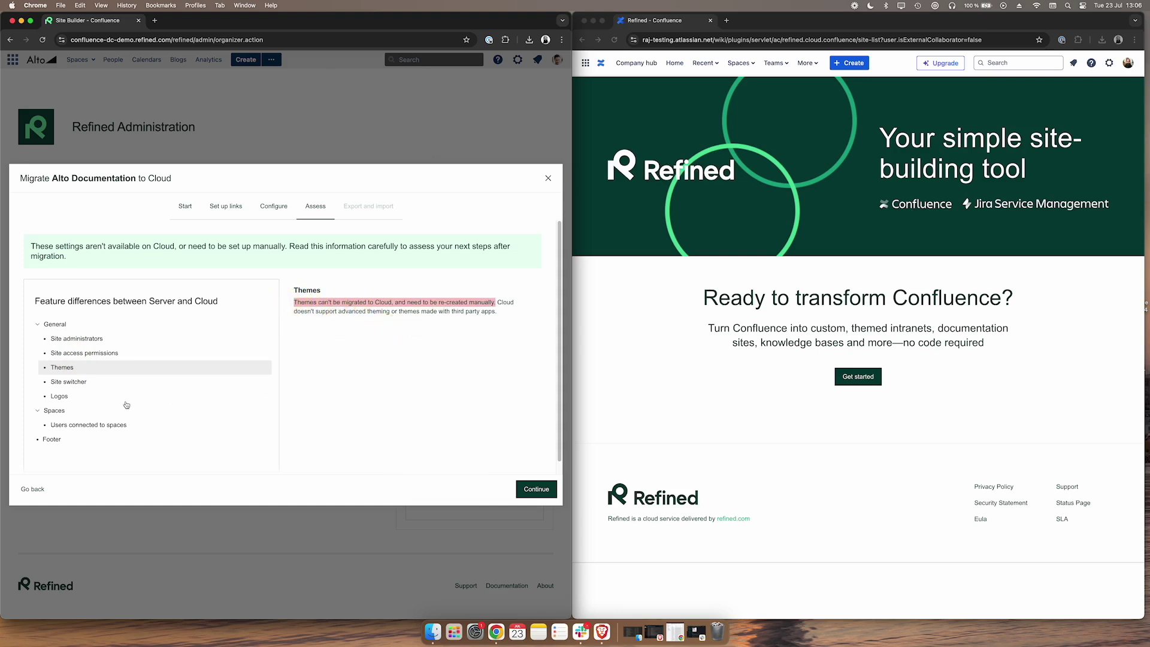
pyautogui.click(83, 383)
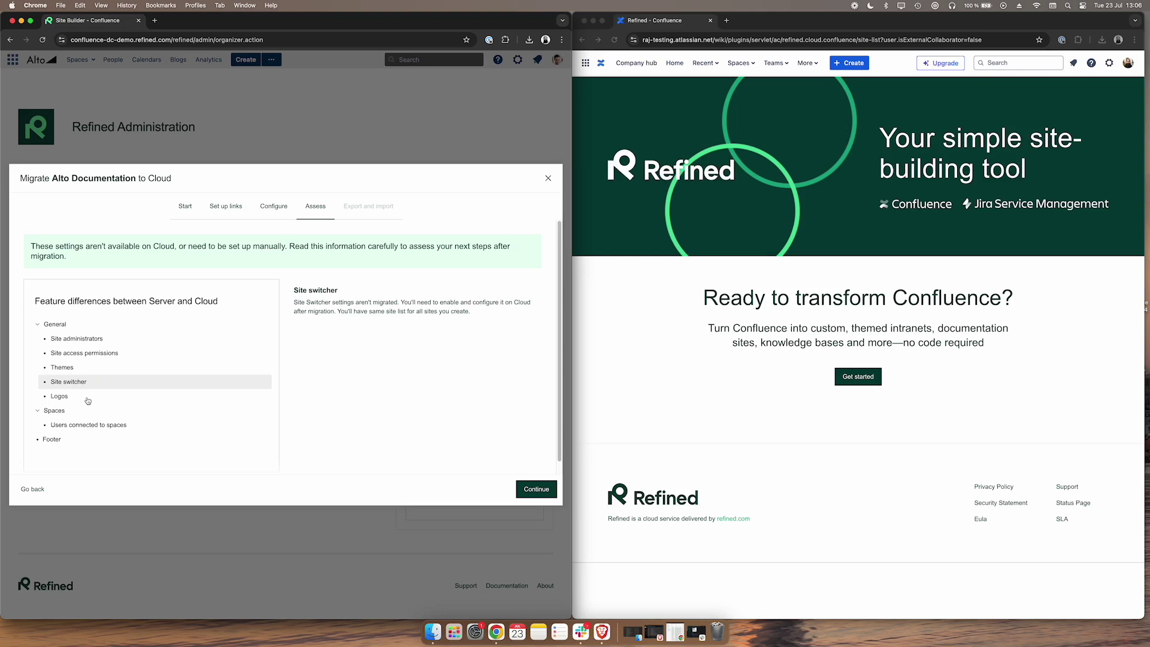
pyautogui.click(86, 398)
pyautogui.click(57, 412)
pyautogui.click(63, 426)
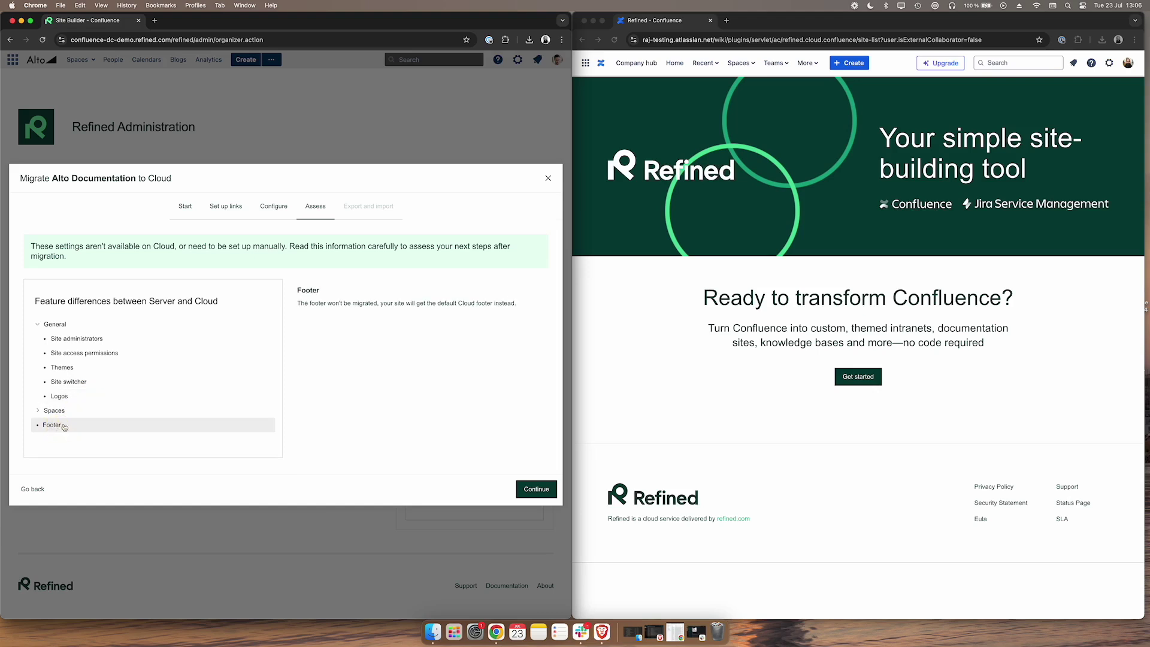
pyautogui.click(535, 489)
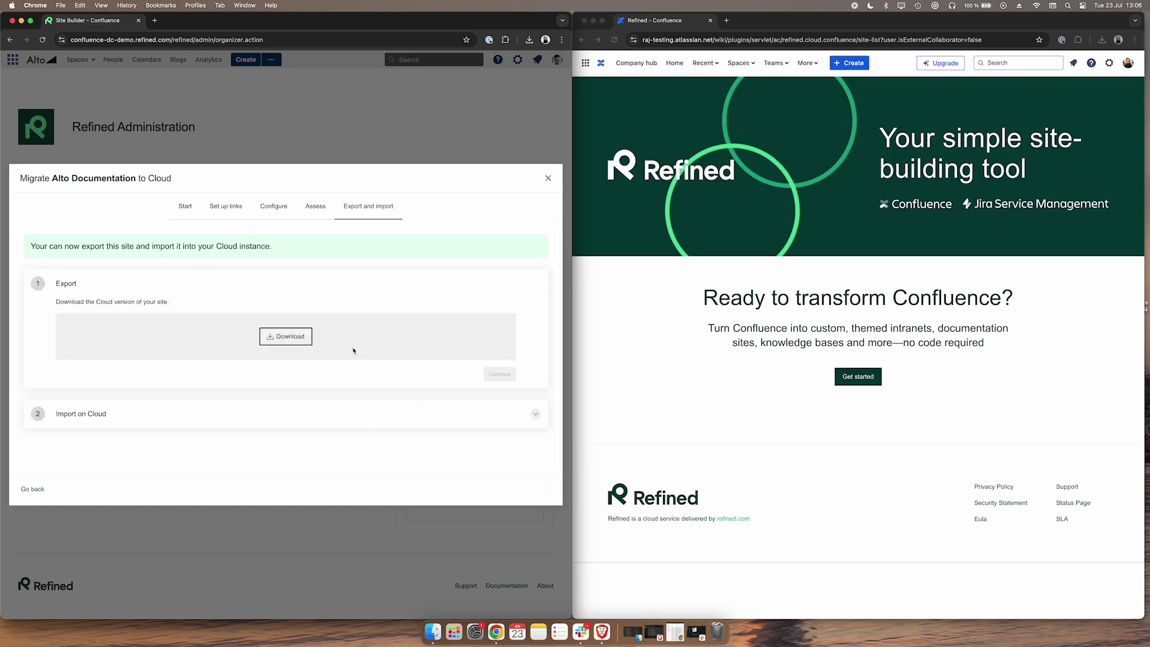
# Download the Cloud version of Alto Documentation, then finish and close the migration wizard
pyautogui.click(286, 336)
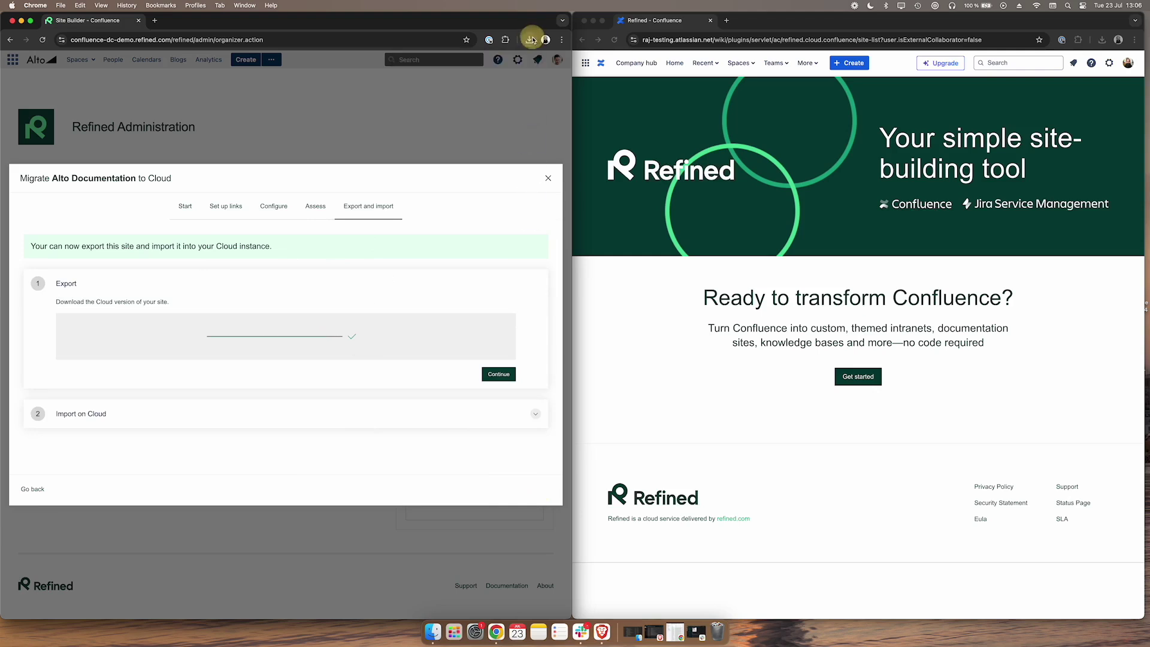
pyautogui.click(498, 374)
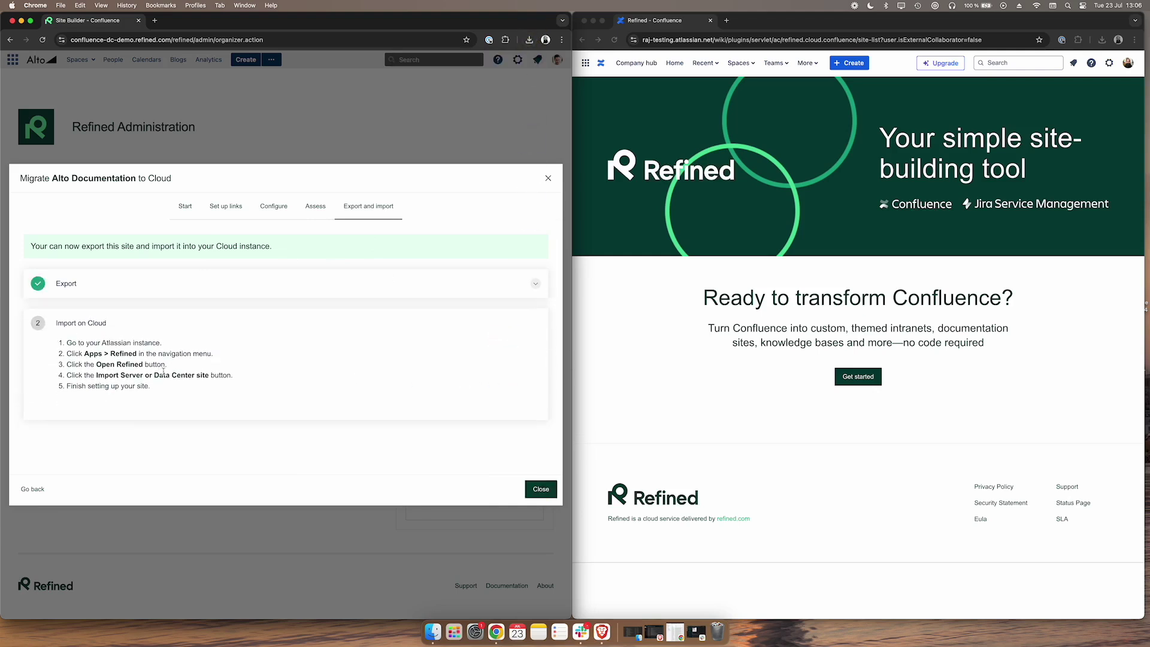
pyautogui.click(538, 489)
# Start a Data Center site import named 'Alto Documentation' on subdomain alto-docs-test as a Documentation site
pyautogui.click(859, 383)
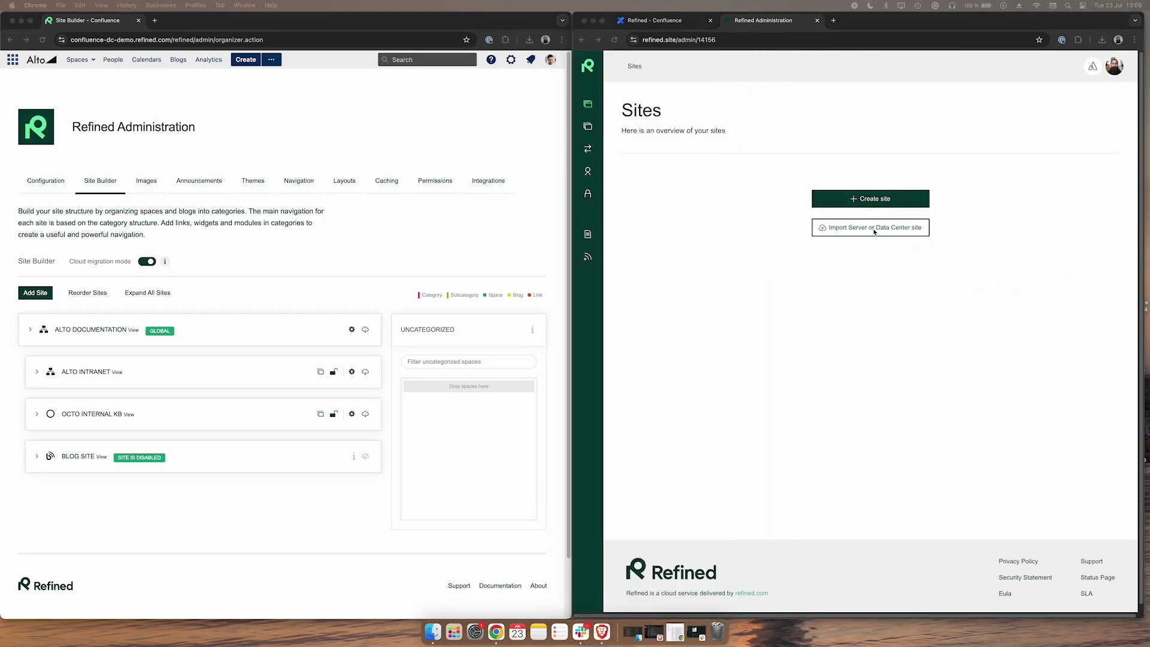
pyautogui.click(873, 234)
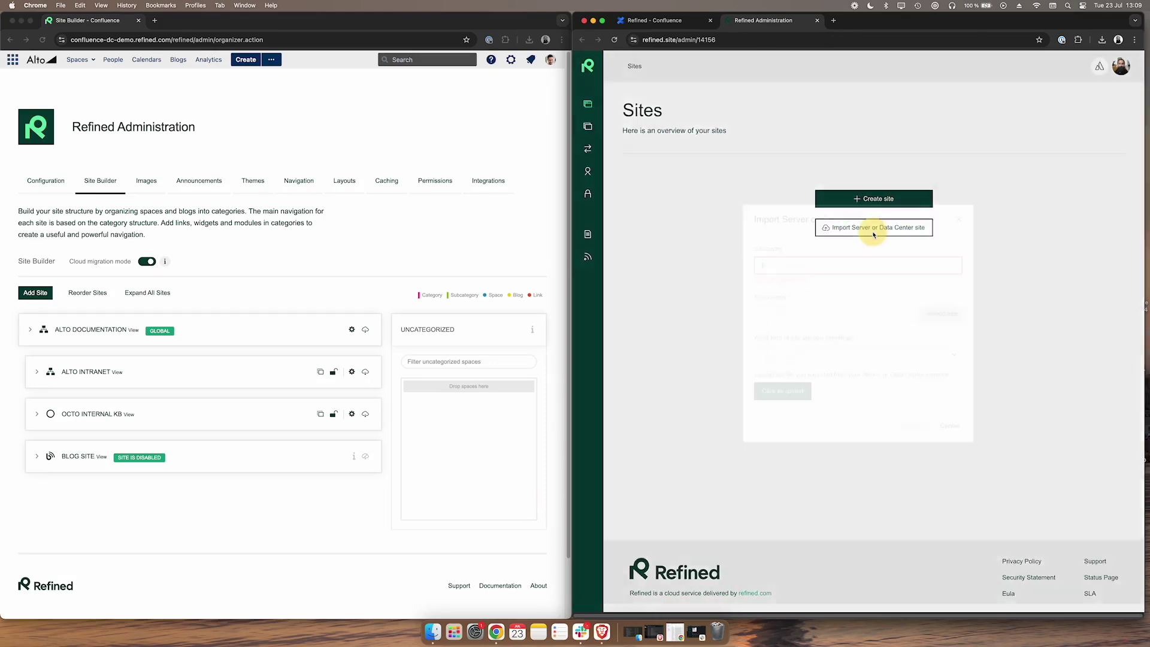
pyautogui.write('Alt')
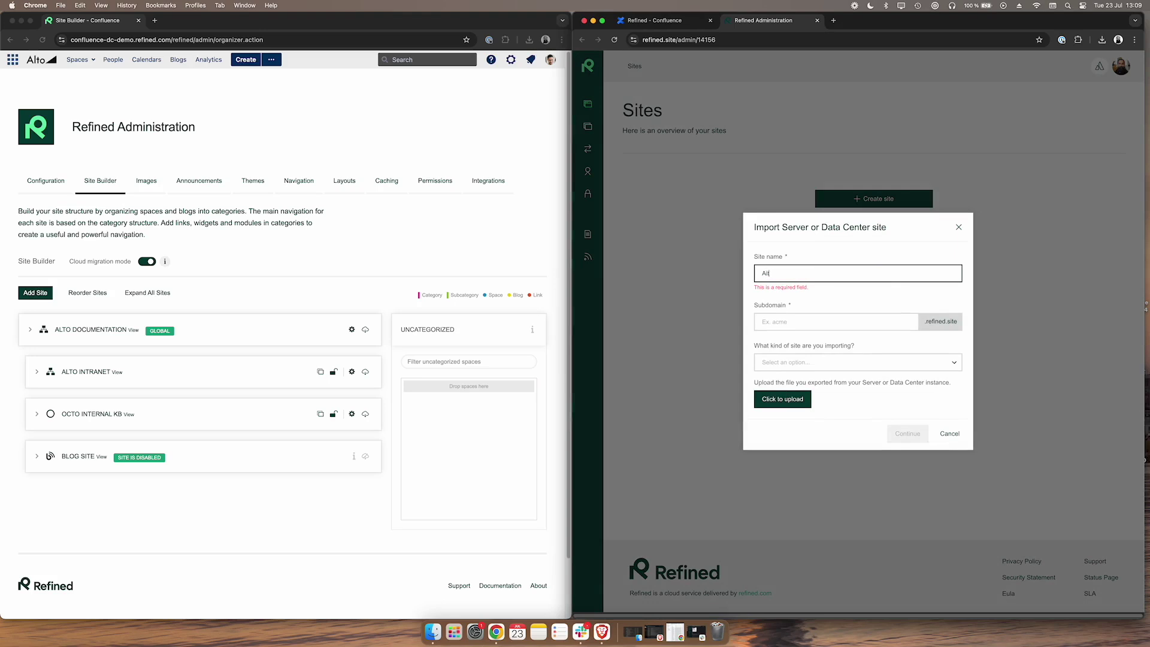
pyautogui.write('o Documentation')
pyautogui.click(836, 321)
pyautogui.write('alto-docs-test')
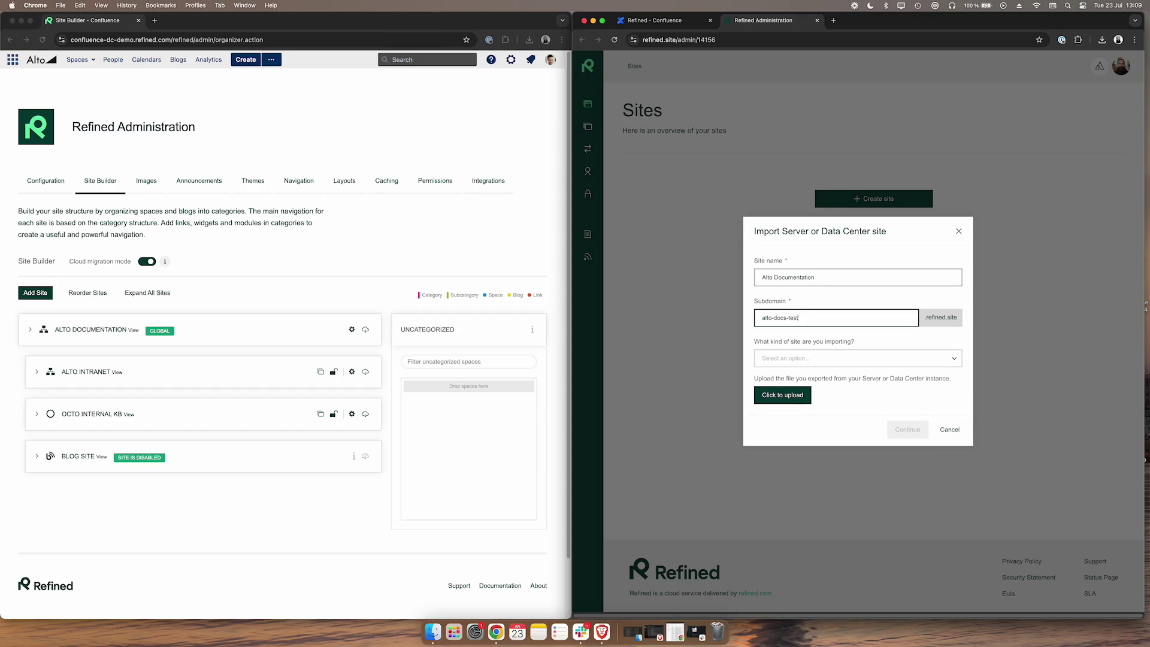
pyautogui.click(853, 358)
pyautogui.click(821, 430)
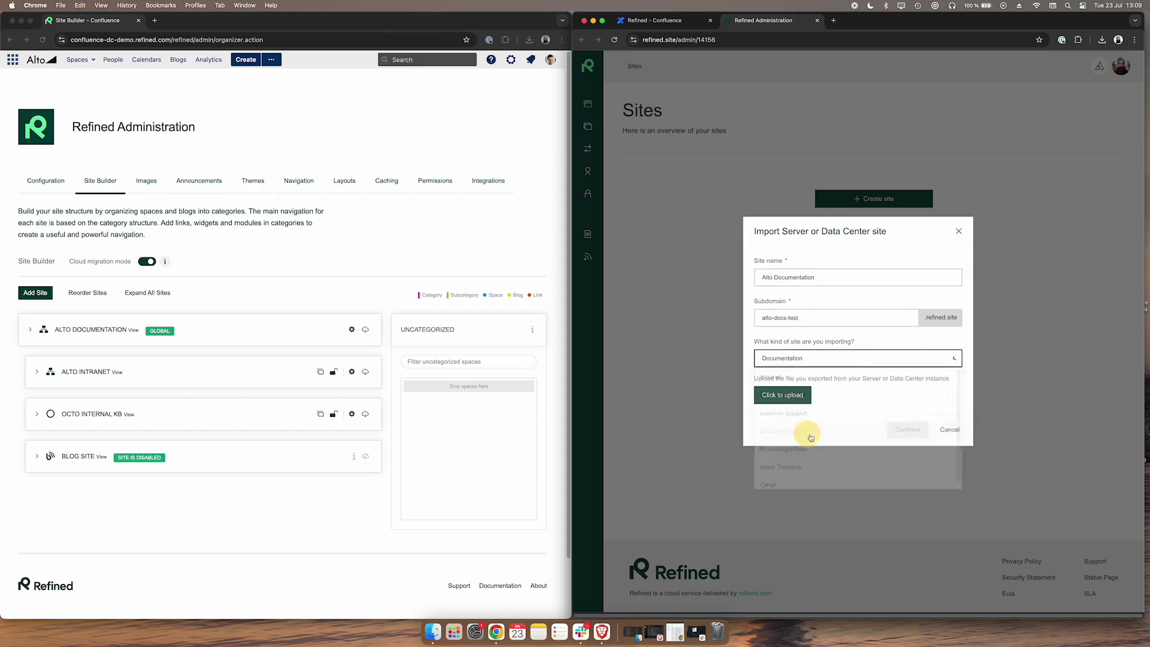
# Upload the site-0-2024-07-23_11-06.zip export and start the import
pyautogui.click(773, 396)
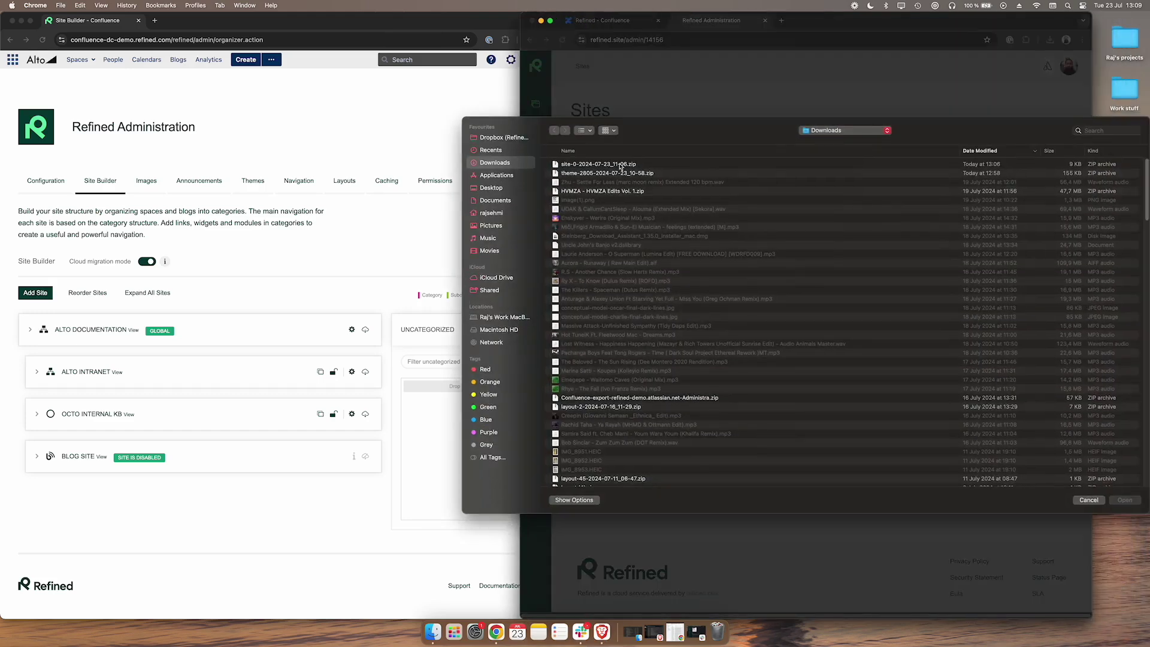
pyautogui.click(618, 160)
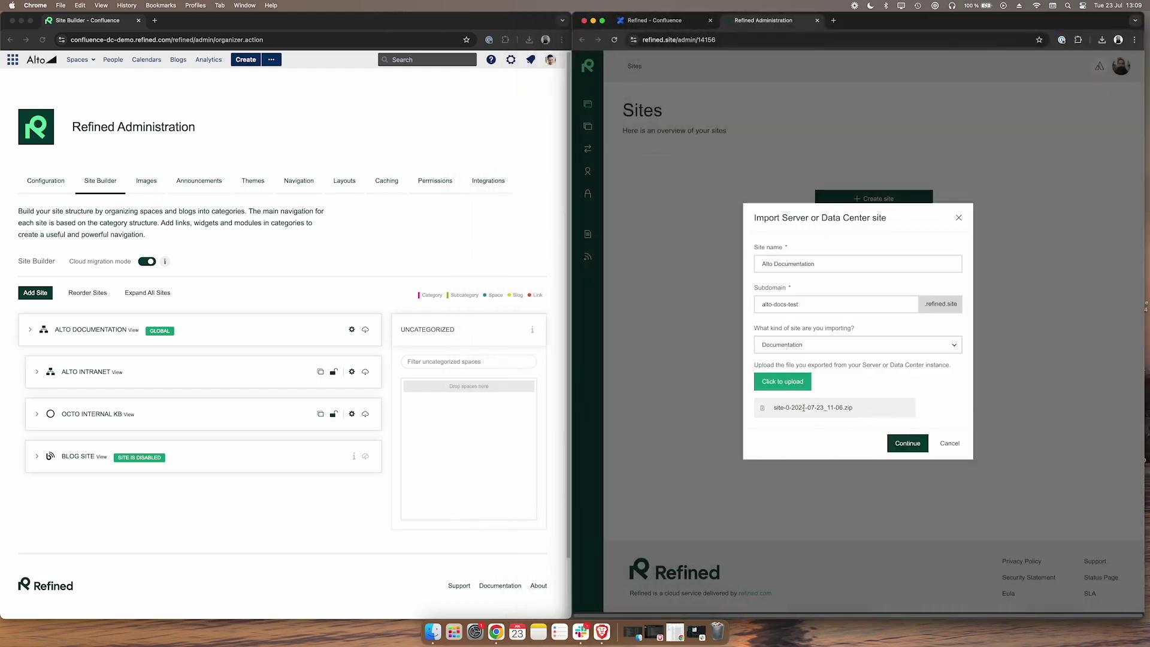
pyautogui.click(907, 443)
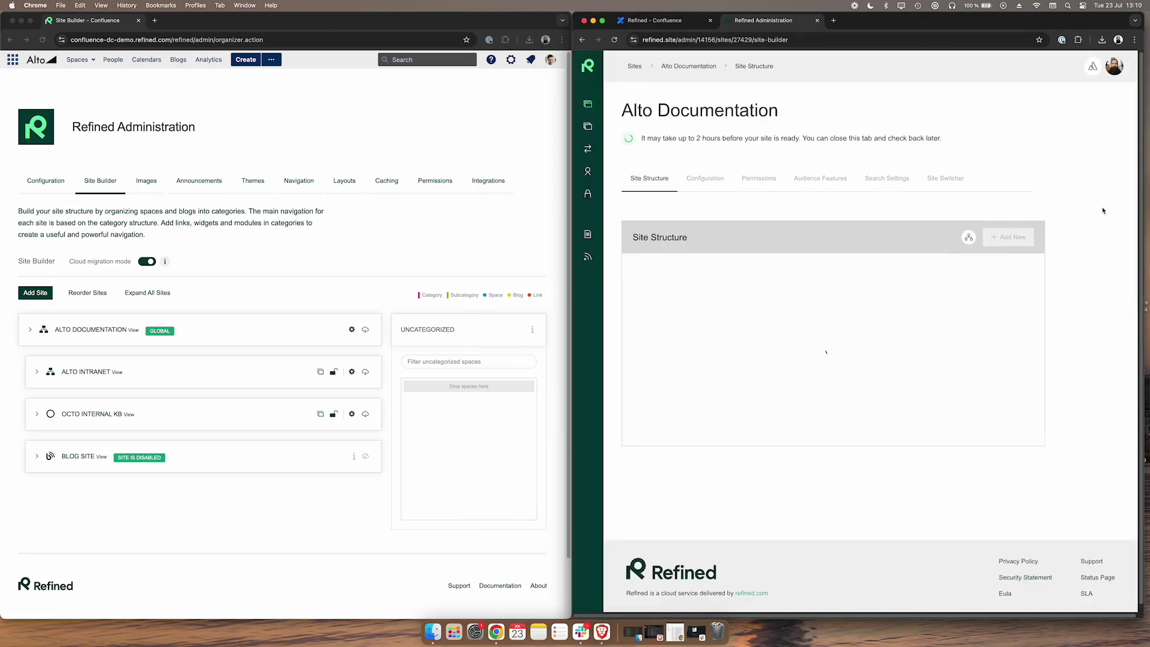
# Expand the ALTO DOCUMENTATION structure to show its App Documentation, Developer Resources and Account Help categories
pyautogui.click(30, 329)
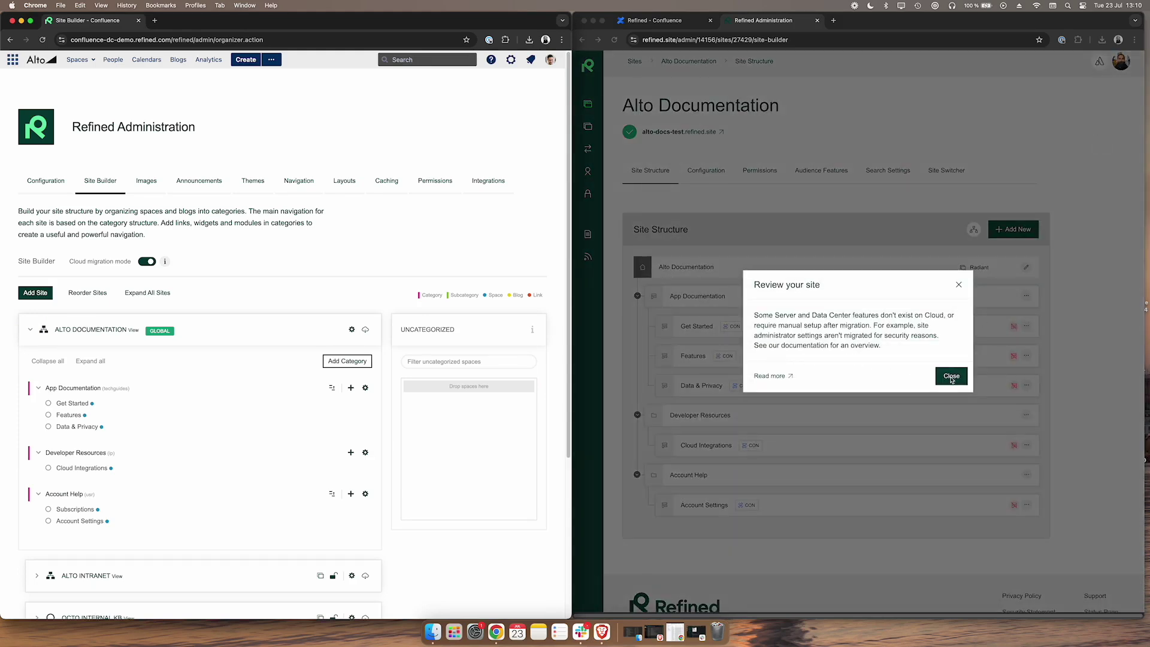
# Read the 'Differences between Server/Data Center and Cloud' migration article, then return to the Alto Documentation admin
pyautogui.click(771, 376)
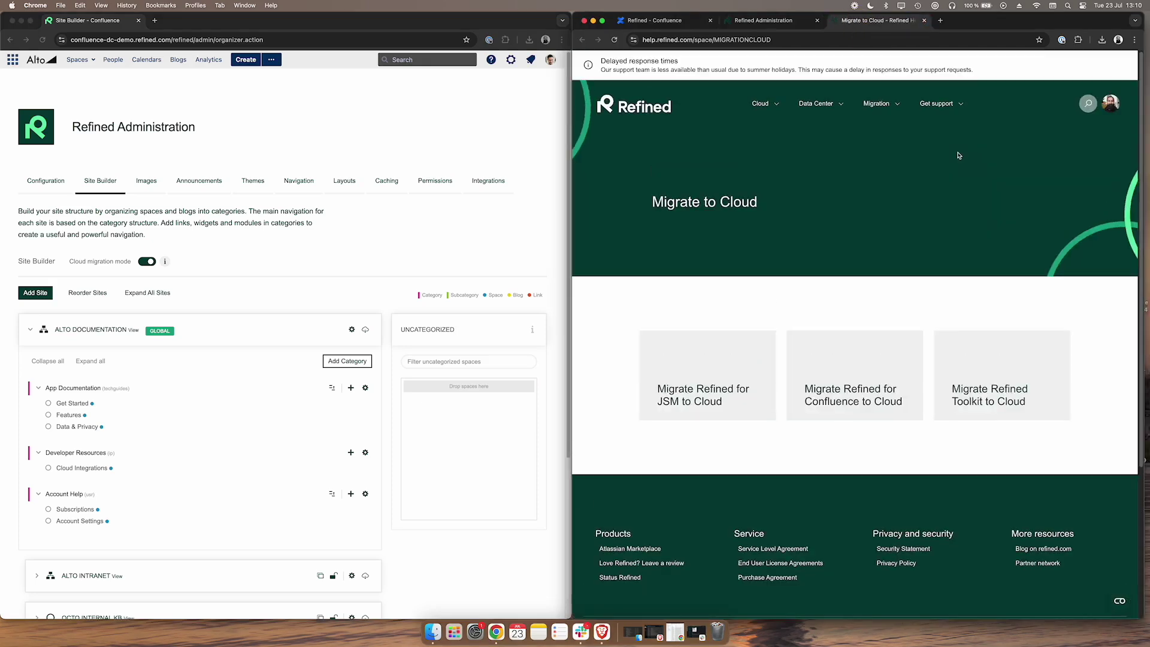
pyautogui.click(814, 377)
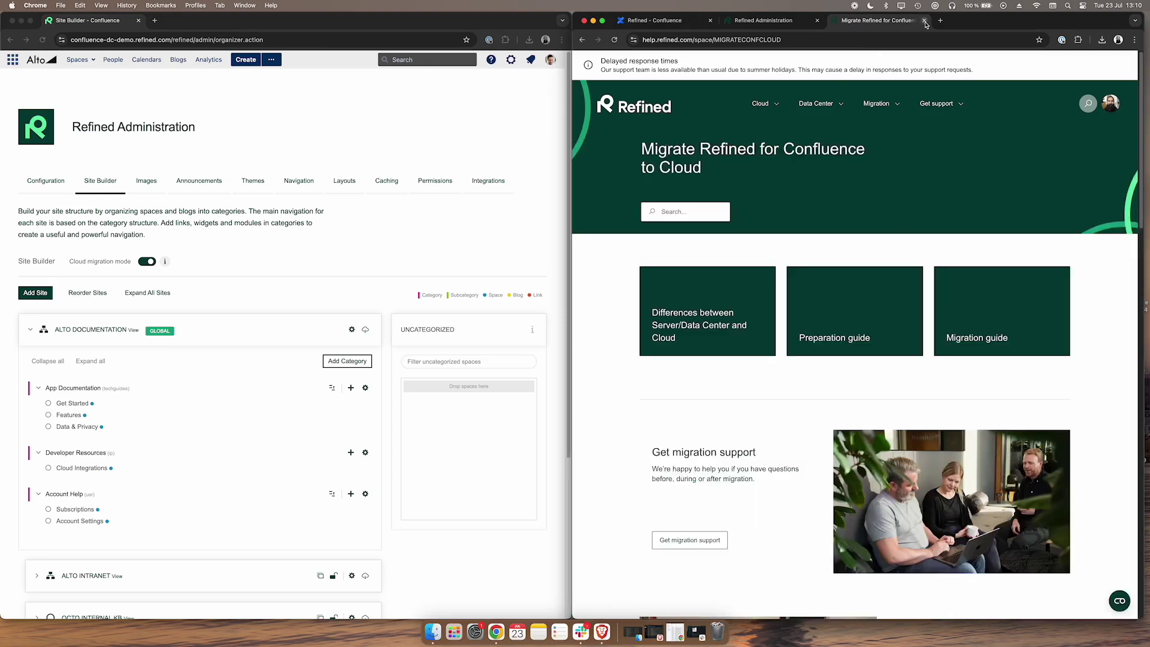
pyautogui.click(673, 305)
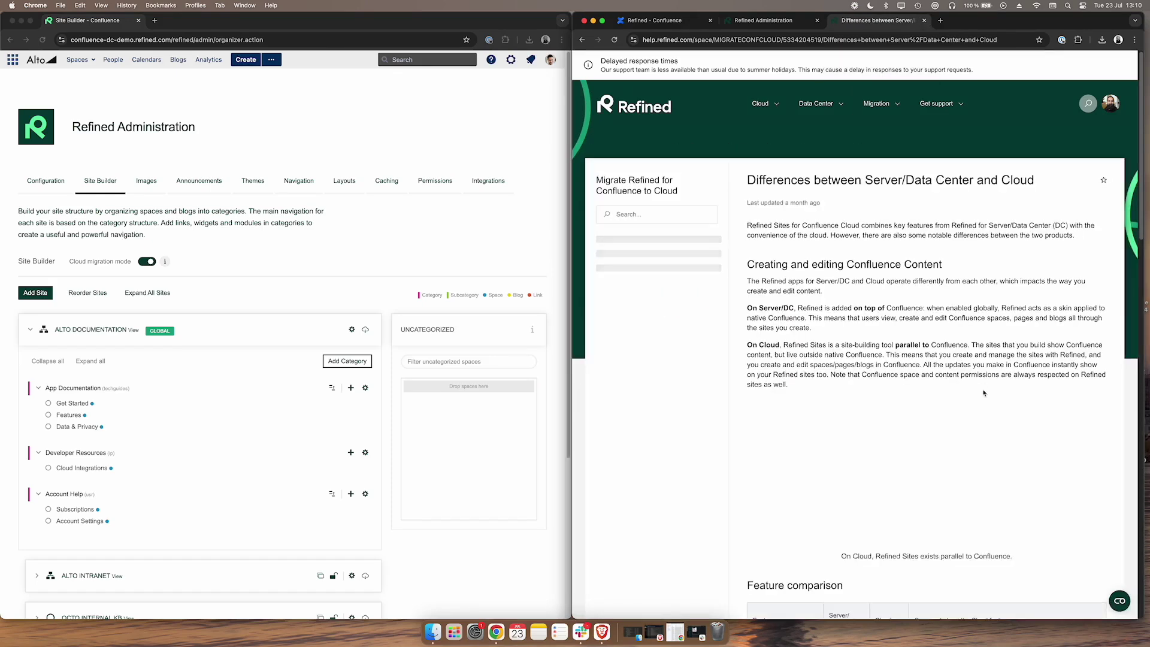
pyautogui.scroll(-5, 983, 393)
pyautogui.scroll(5, 983, 393)
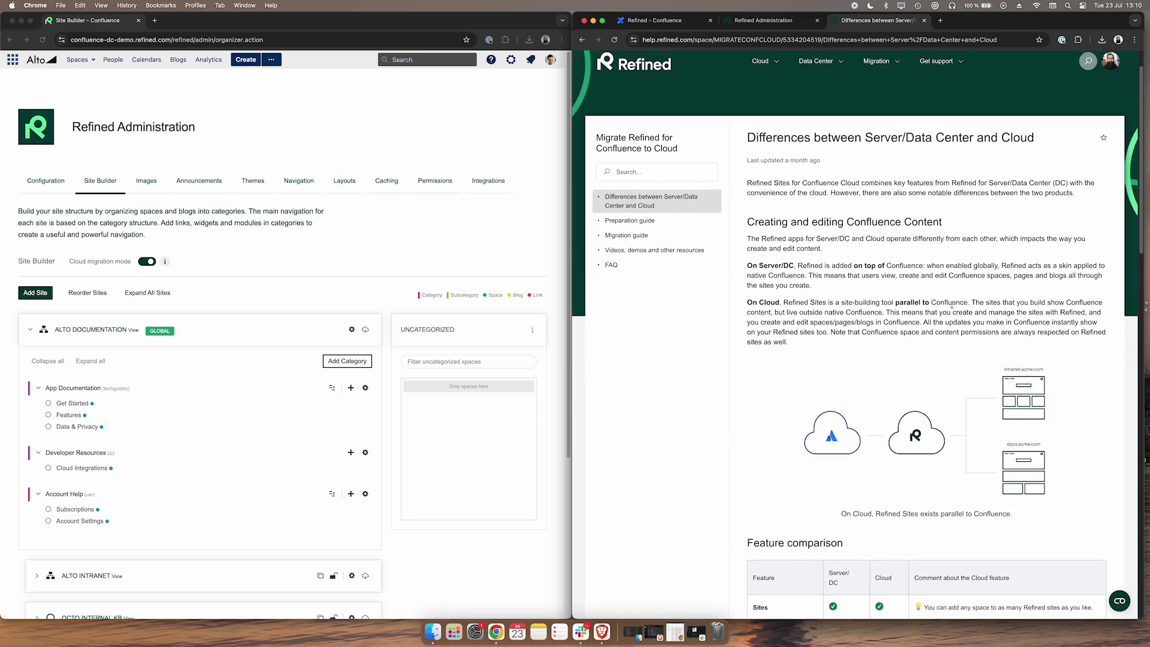
pyautogui.click(777, 21)
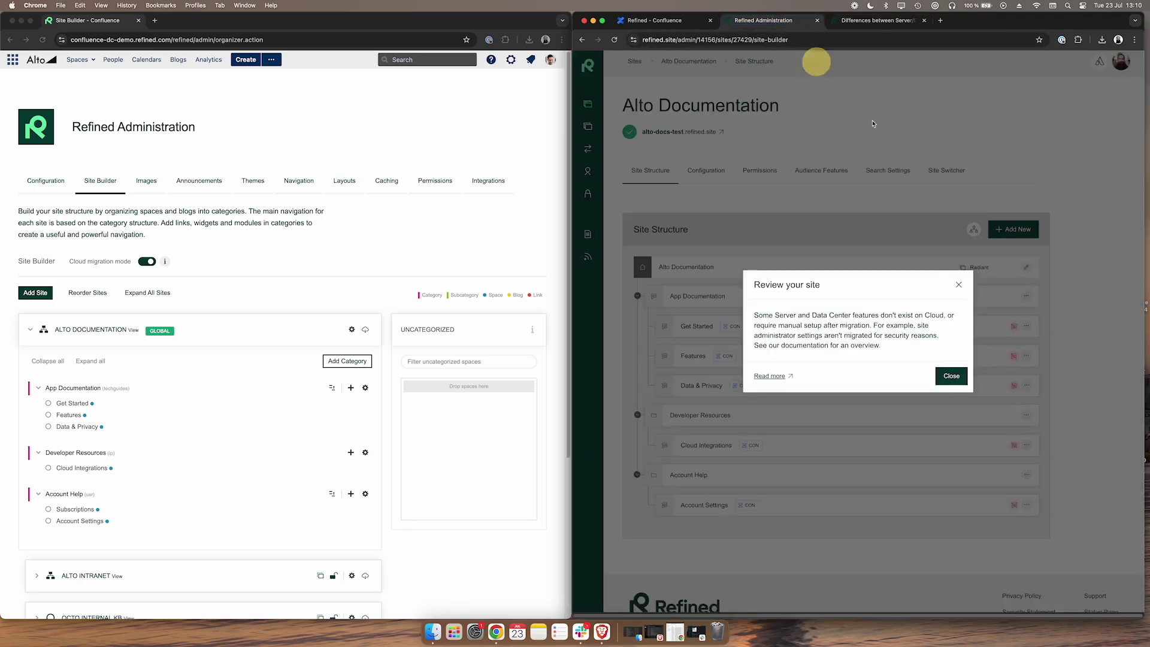
# Open alto-docs-test.refined.site and the original ALTO DOCUMENTATION Confluence site, closing the notice, help tab and tip
pyautogui.click(950, 376)
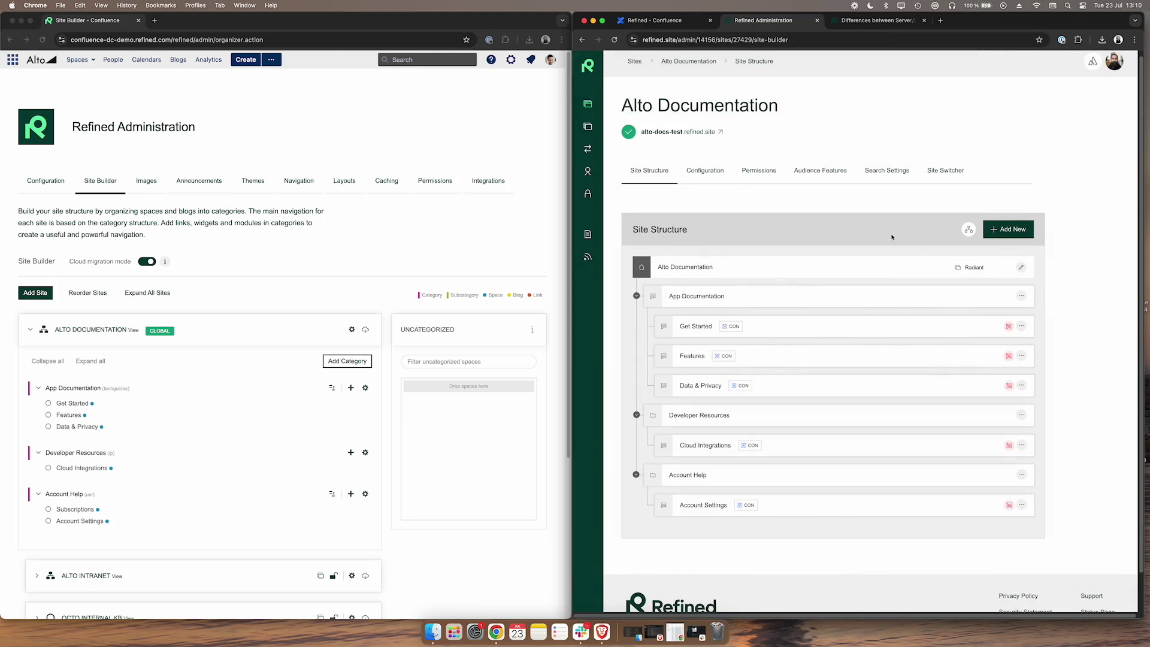
pyautogui.click(695, 131)
pyautogui.click(198, 295)
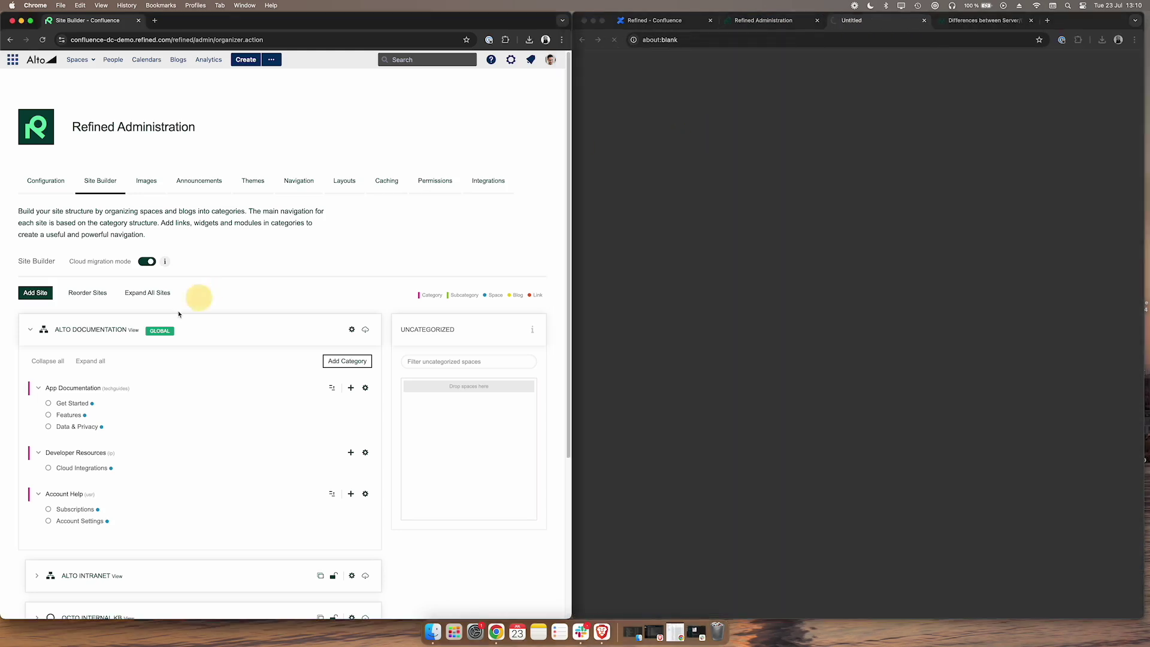
pyautogui.click(134, 331)
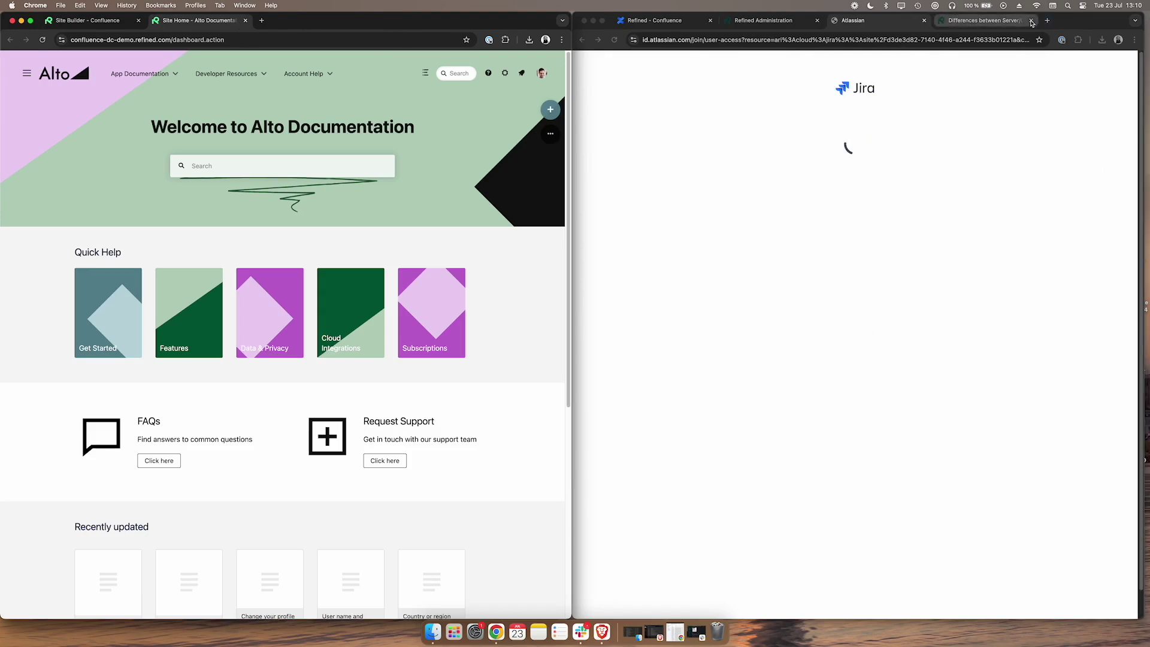
pyautogui.click(1031, 21)
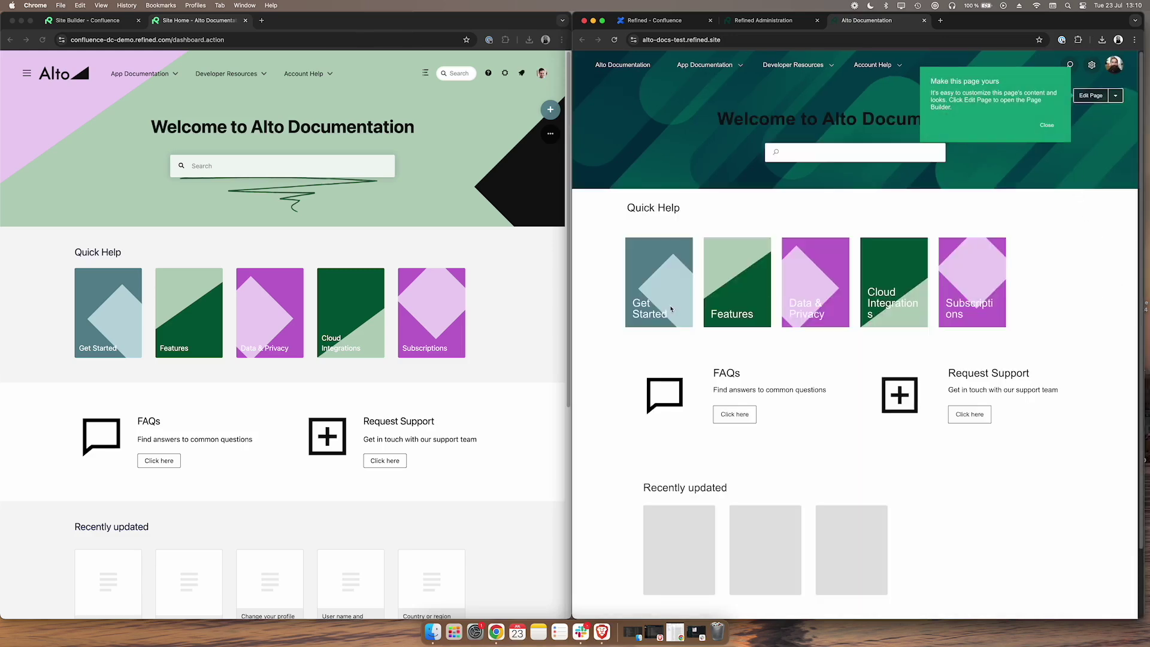
pyautogui.click(672, 345)
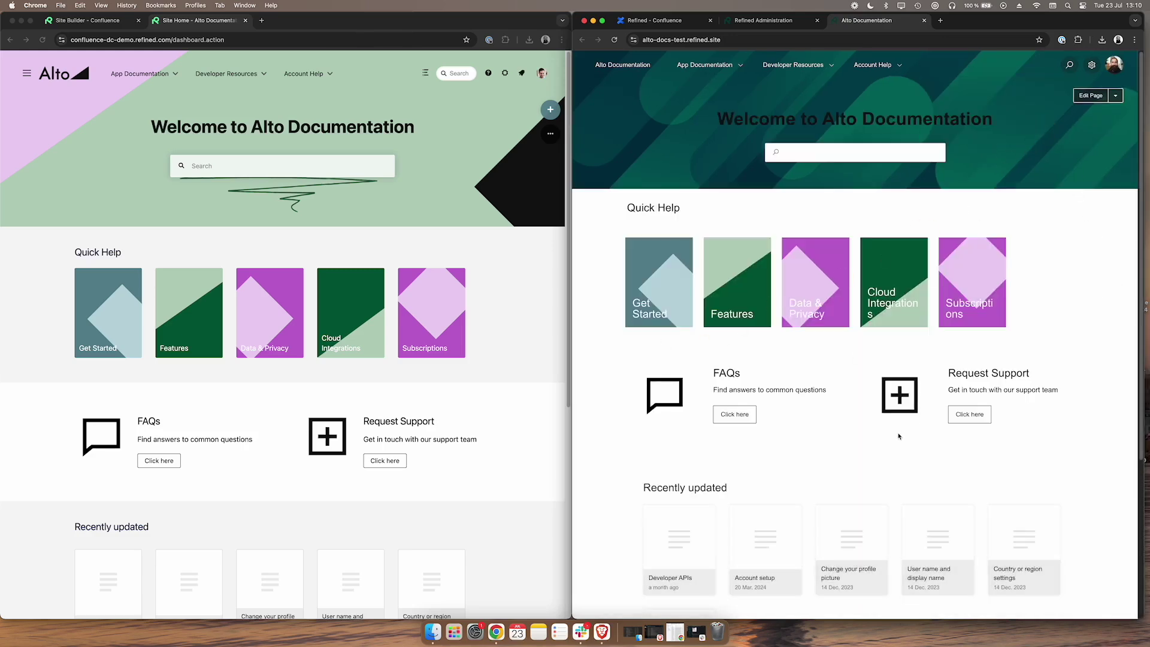
# Open App Documentation > Features > Accessibility Features on the original Confluence site
pyautogui.scroll(-5, 470, 426)
pyautogui.scroll(5, 509, 419)
pyautogui.click(162, 74)
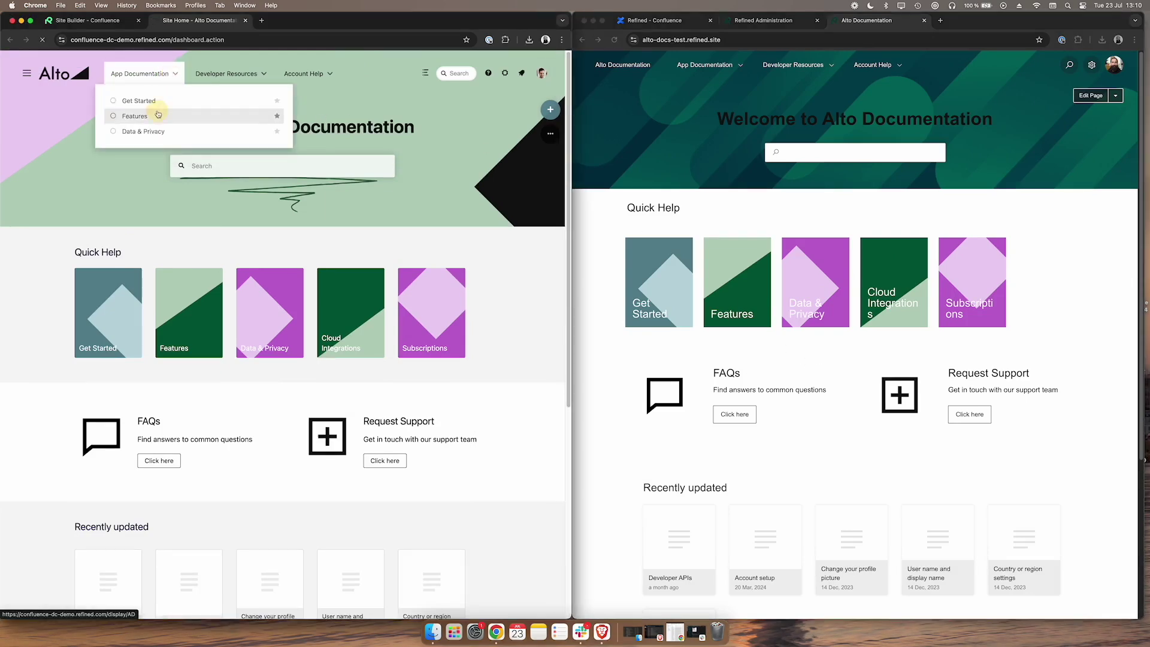
pyautogui.click(134, 116)
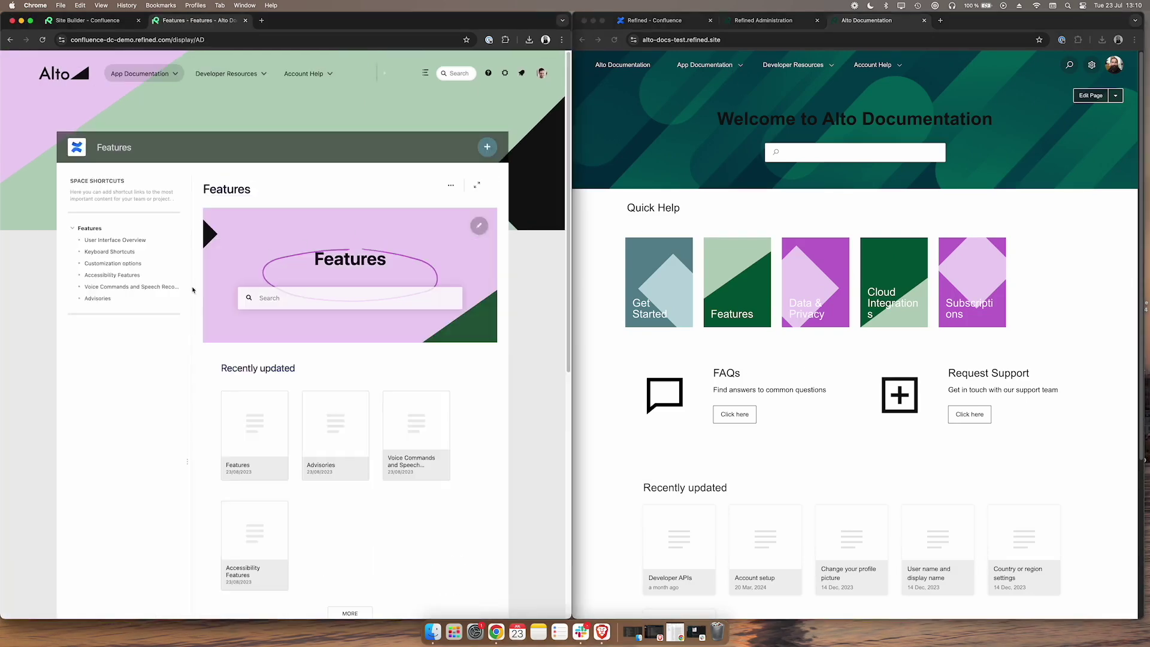
pyautogui.click(121, 275)
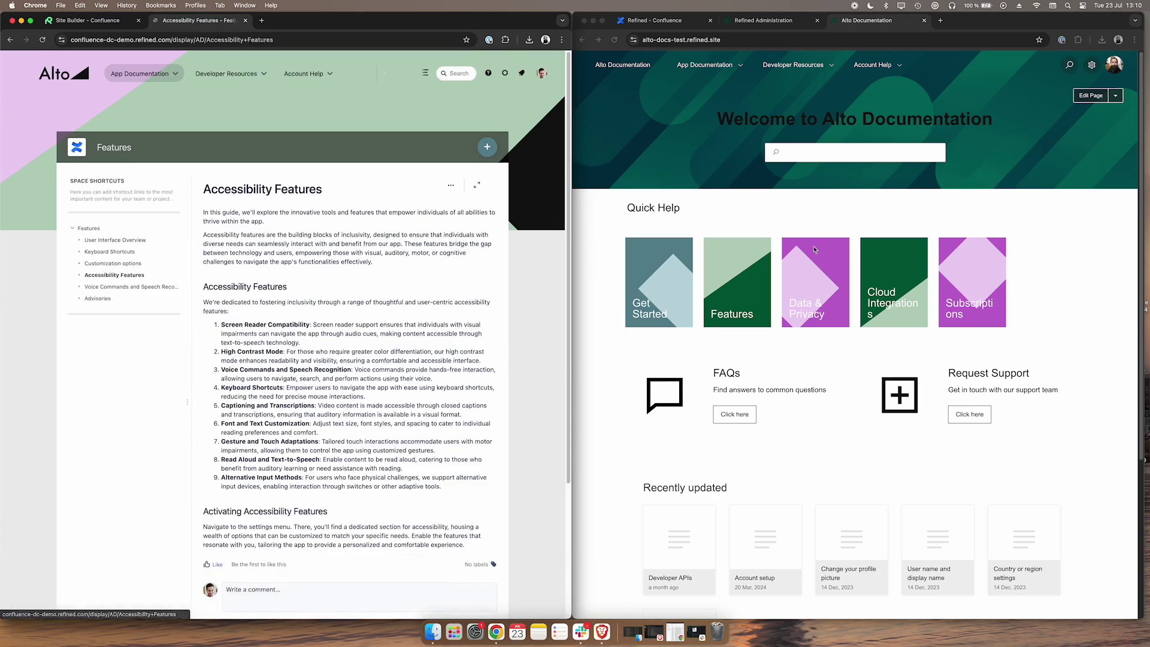
# Open the same Accessibility Features page on the cloud site to compare
pyautogui.click(726, 64)
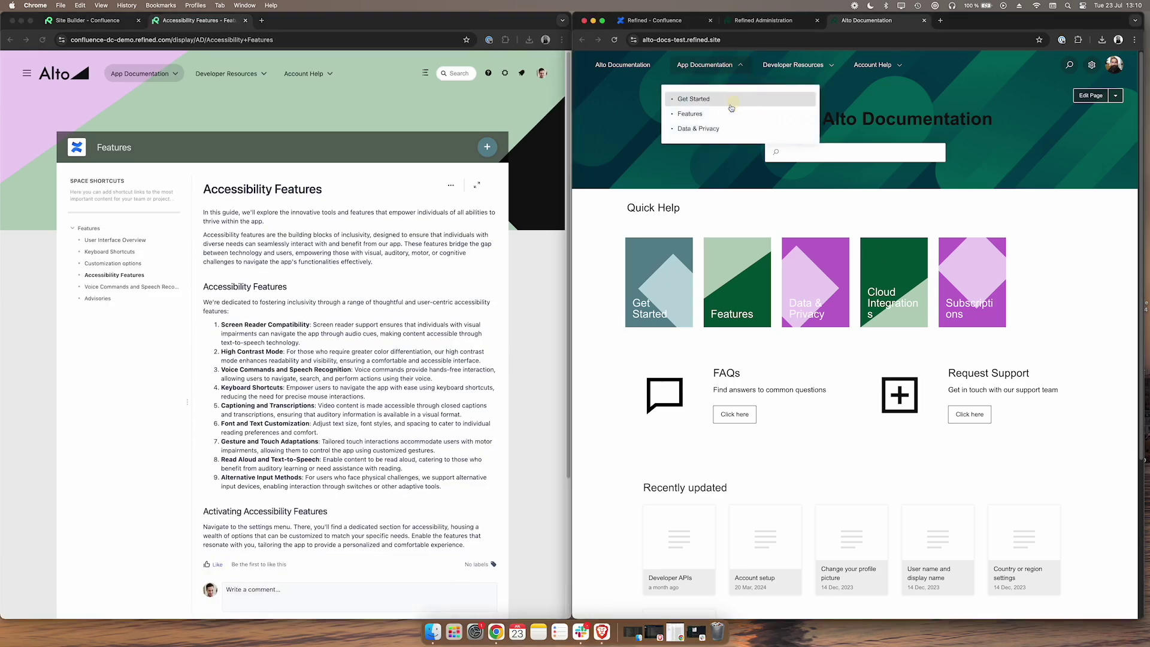
pyautogui.click(802, 146)
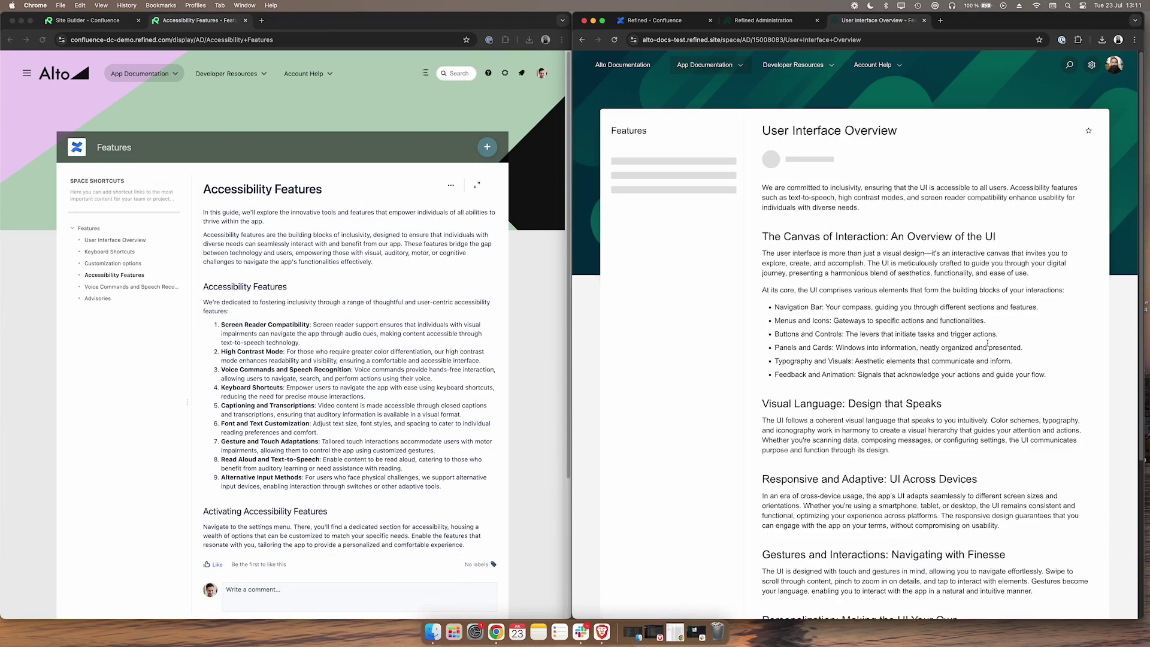
pyautogui.click(658, 206)
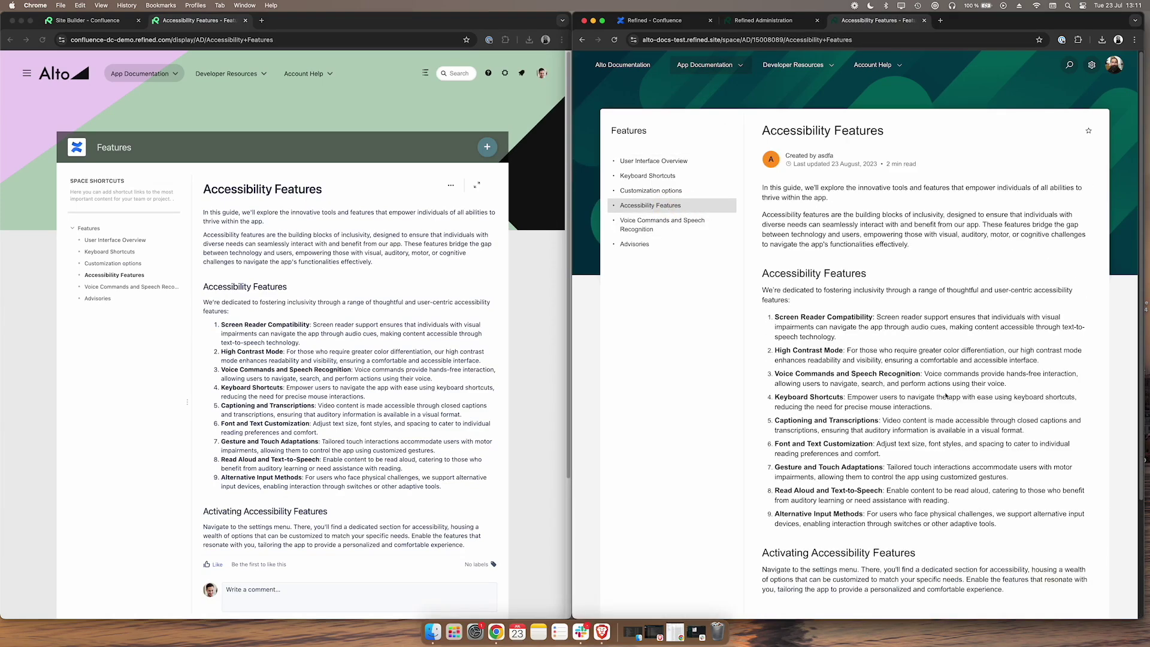
pyautogui.scroll(-5, 945, 393)
pyautogui.scroll(5, 945, 395)
# Change the site root's theme from Radiant to Alto Docs (Migrated)
pyautogui.click(924, 20)
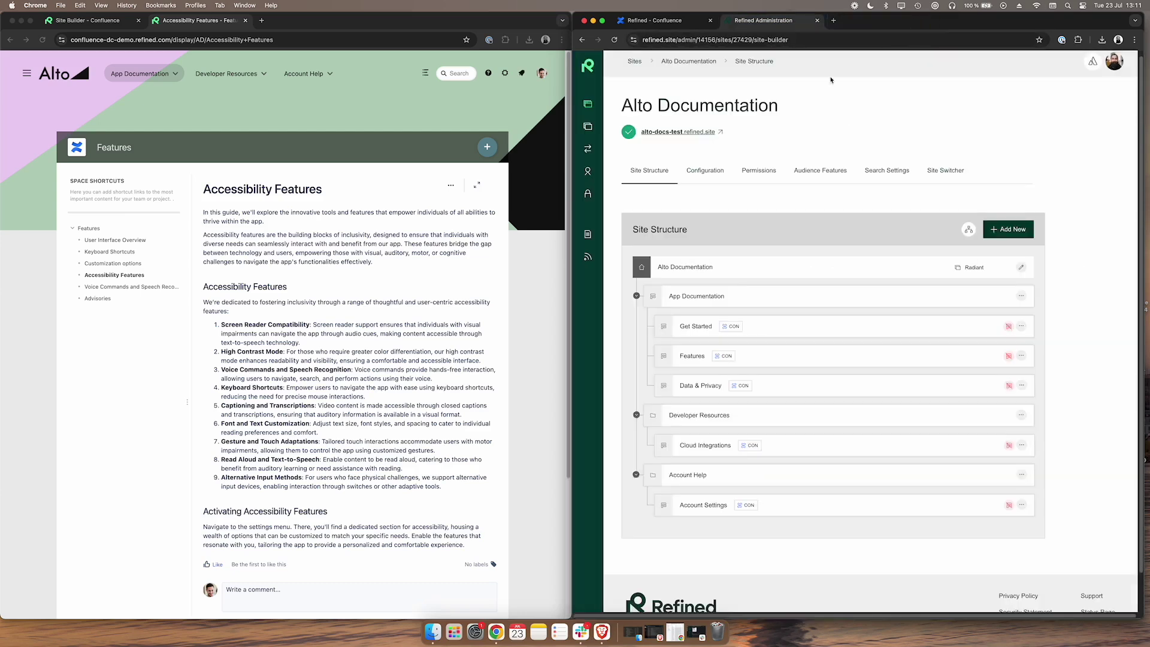
pyautogui.click(970, 267)
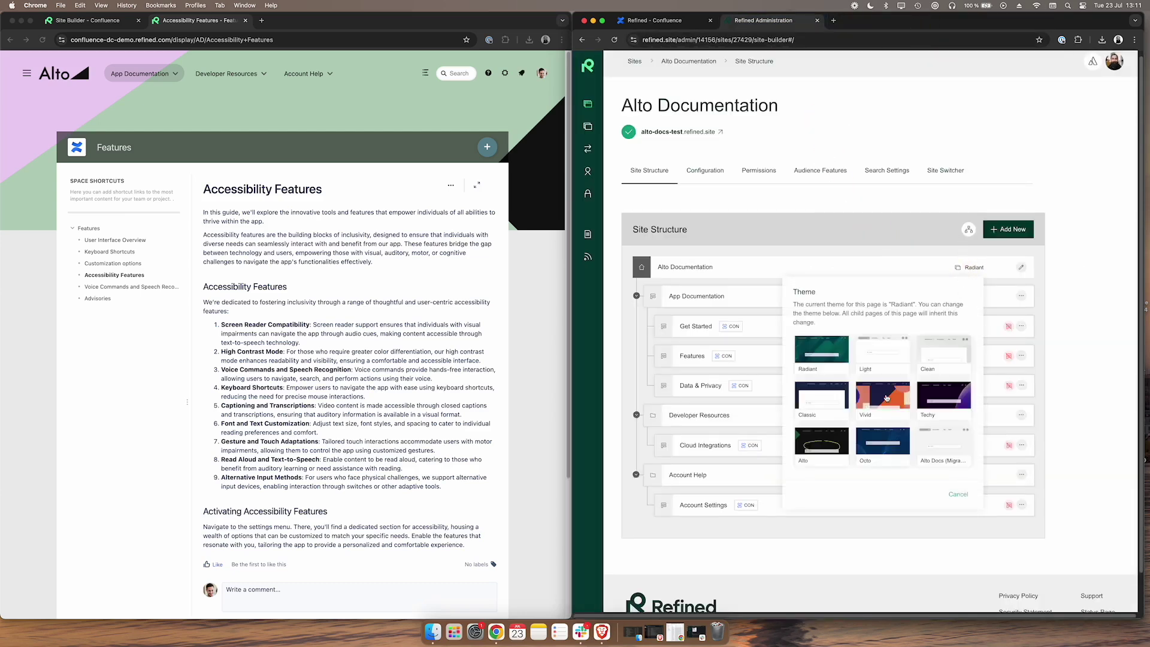
pyautogui.click(925, 444)
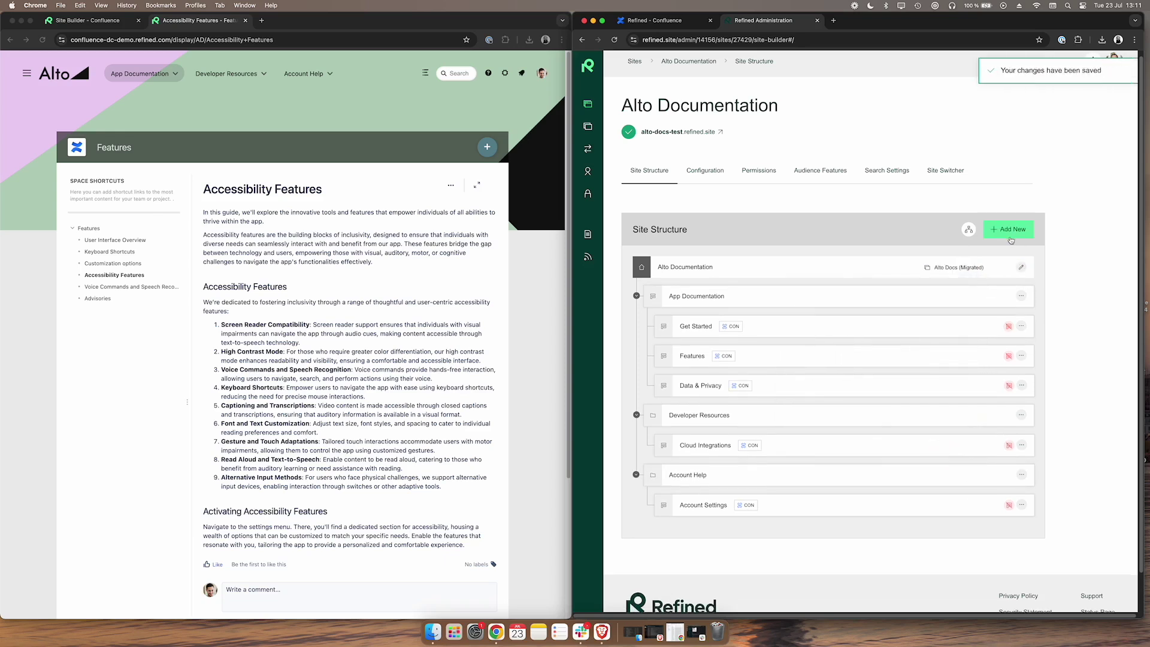
# Open alto-docs-test.refined.site to check the new theme, and return Confluence to its Alto home page
pyautogui.click(688, 132)
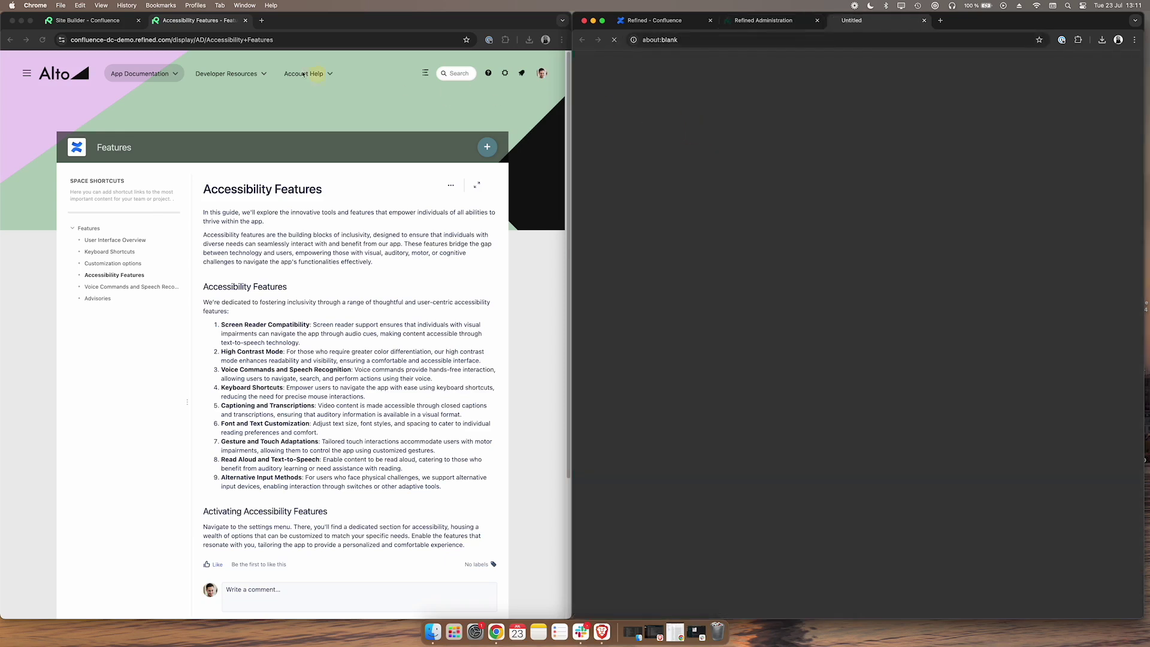
pyautogui.click(63, 73)
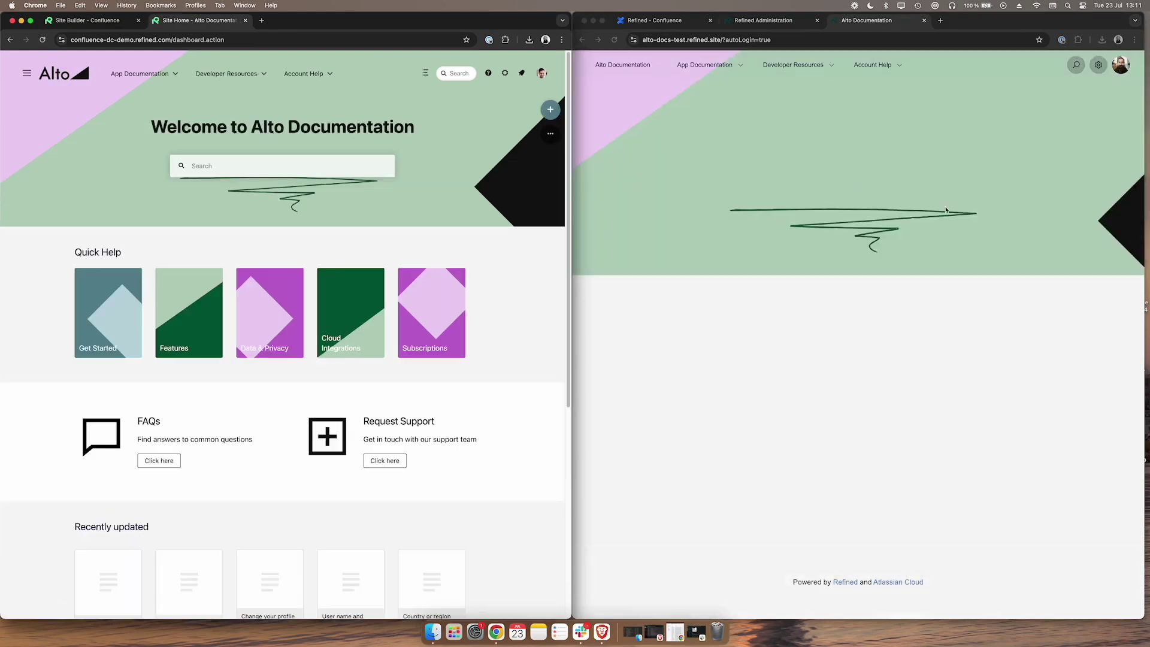